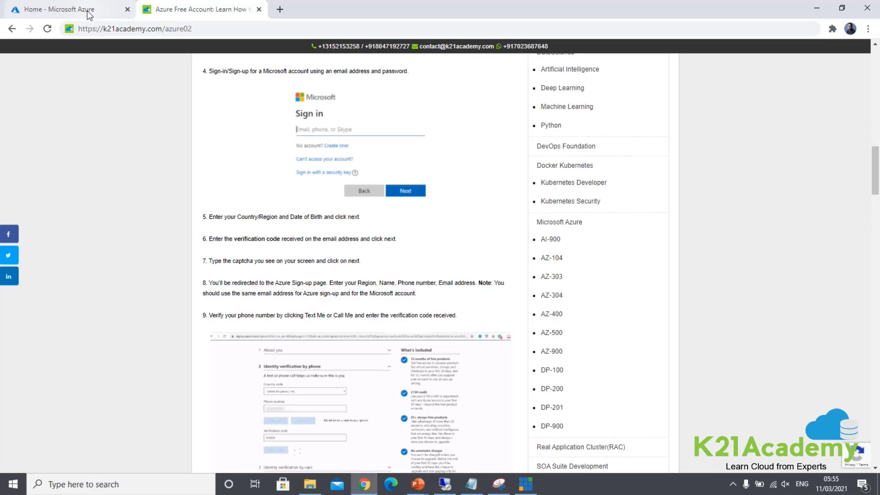
Step: Search 'vne', open the Virtual networks list of six networks, and start a new one with + New
{"action": "left_click", "coordinate": [91, 14]}
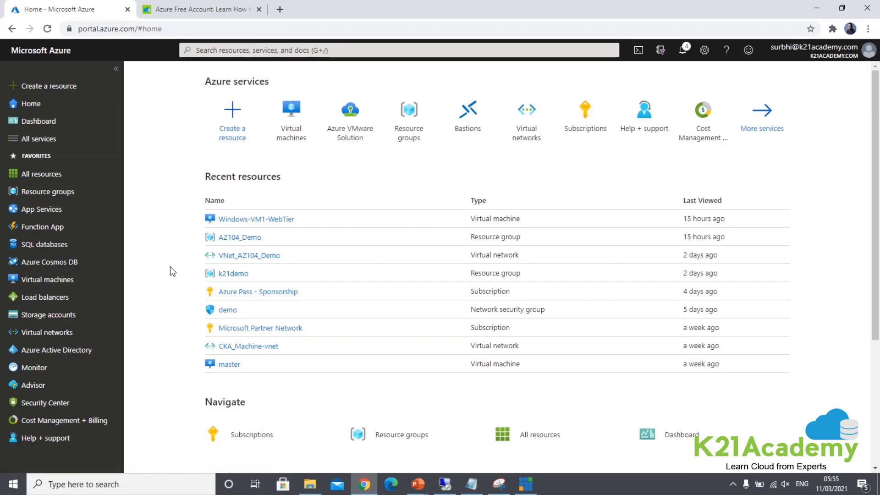
{"action": "key", "text": "alt+Tab"}
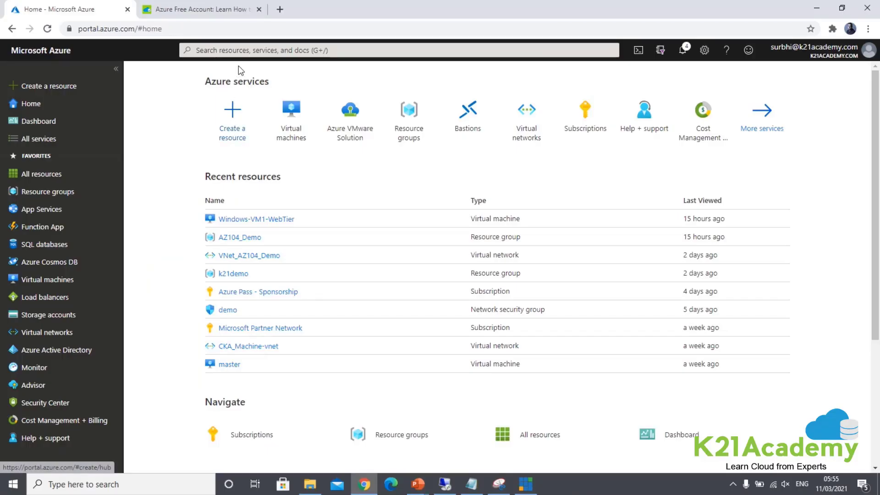
{"action": "left_click", "coordinate": [238, 49]}
{"action": "type", "text": "vne"}
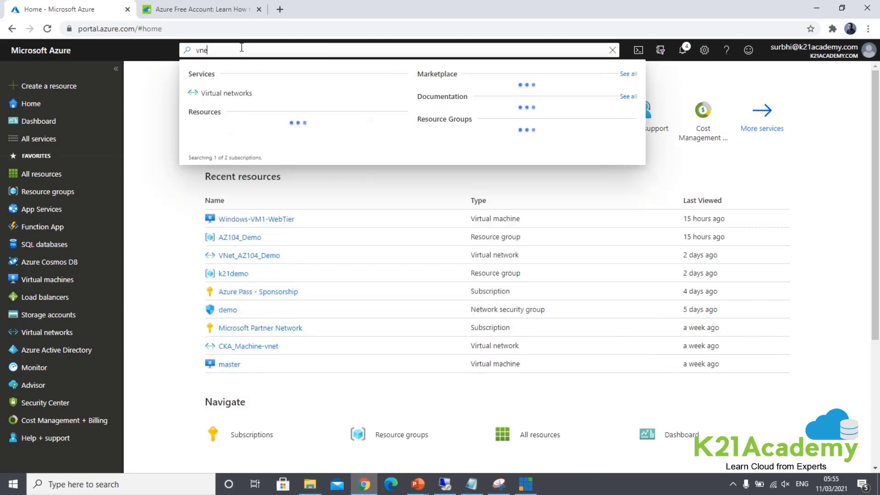
{"action": "left_click", "coordinate": [233, 89]}
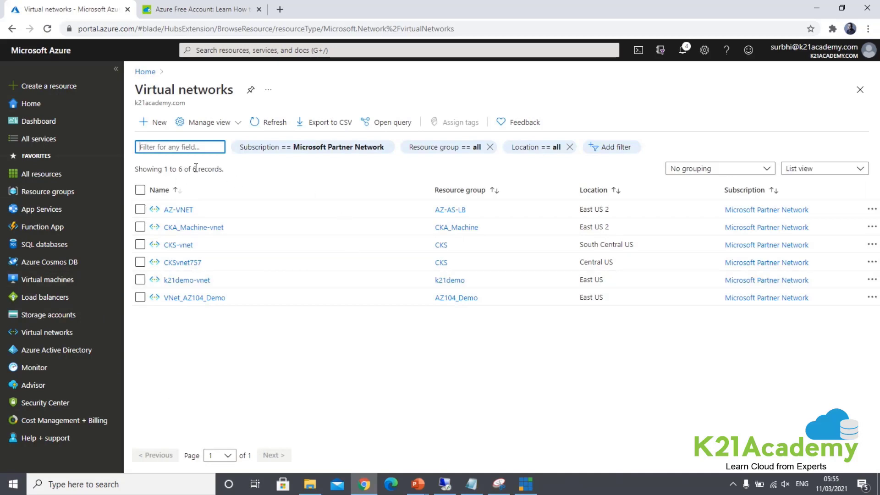
{"action": "left_click", "coordinate": [160, 126]}
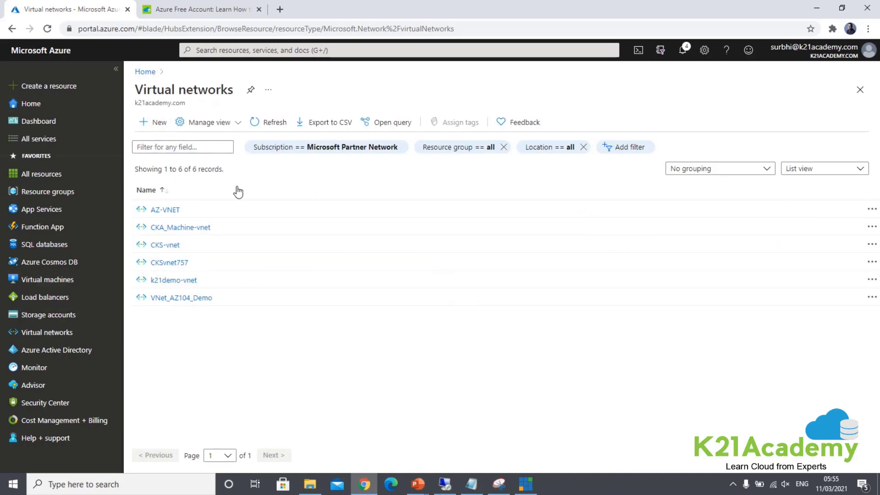
{"action": "left_click", "coordinate": [154, 125]}
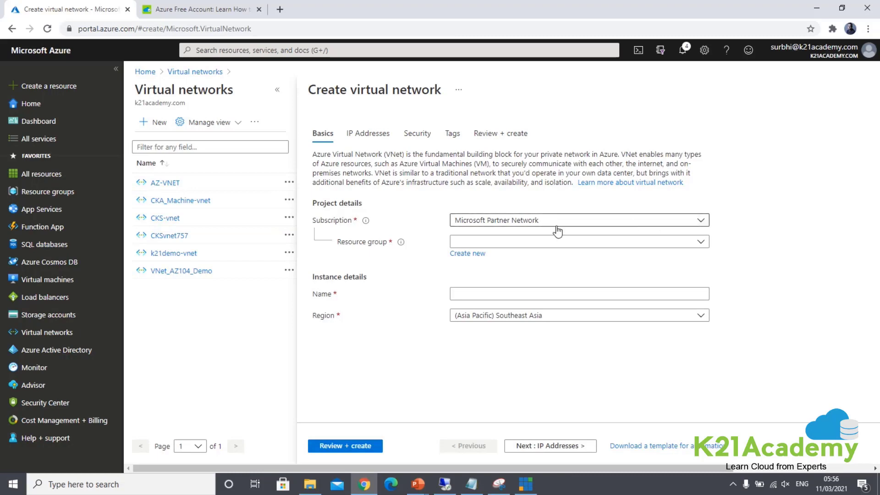
{"action": "left_click", "coordinate": [477, 225]}
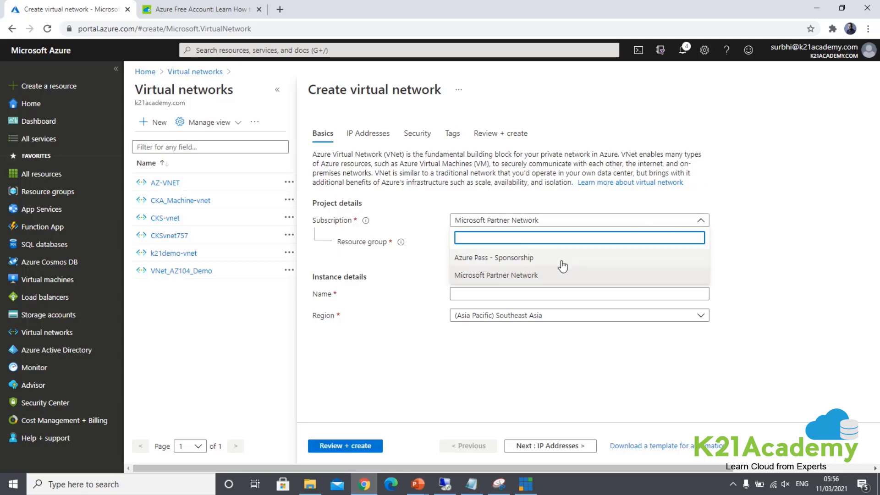
{"action": "left_click", "coordinate": [485, 275]}
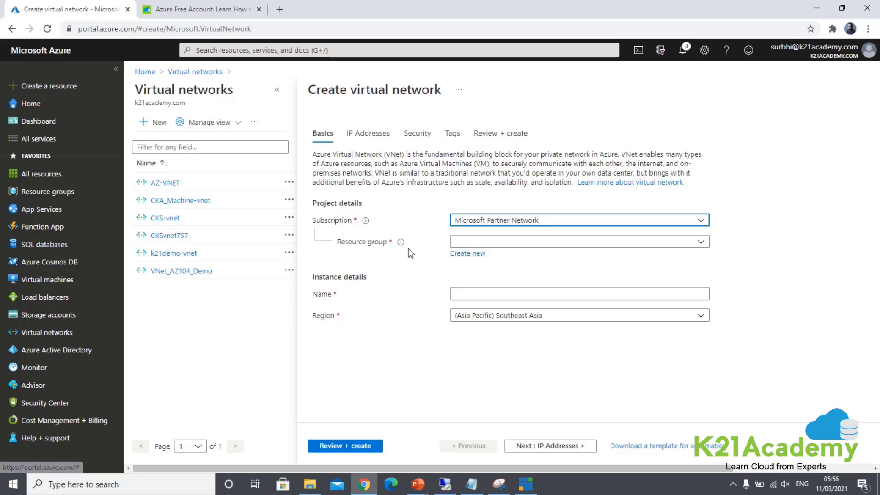
Step: Create a new resource group named AZ104K21Demo for the virtual network
{"action": "left_click", "coordinate": [458, 255]}
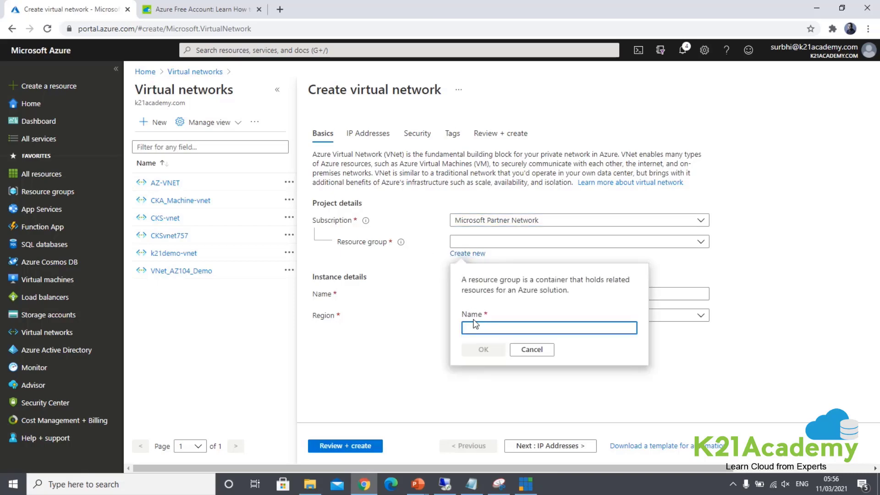
{"action": "type", "text": "K21D"}
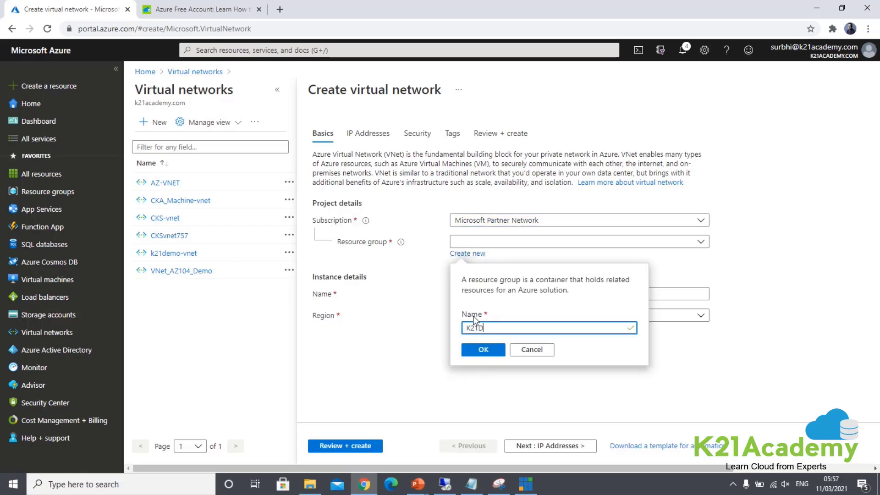
{"action": "type", "text": "emo_"}
{"action": "key", "text": "BackSpace"}
{"action": "type", "text": "AZ104"}
{"action": "left_click_drag", "start_coordinate": [498, 328], "coordinate": [518, 328]}
{"action": "key", "text": "ctrl+x"}
{"action": "left_click", "coordinate": [468, 328]}
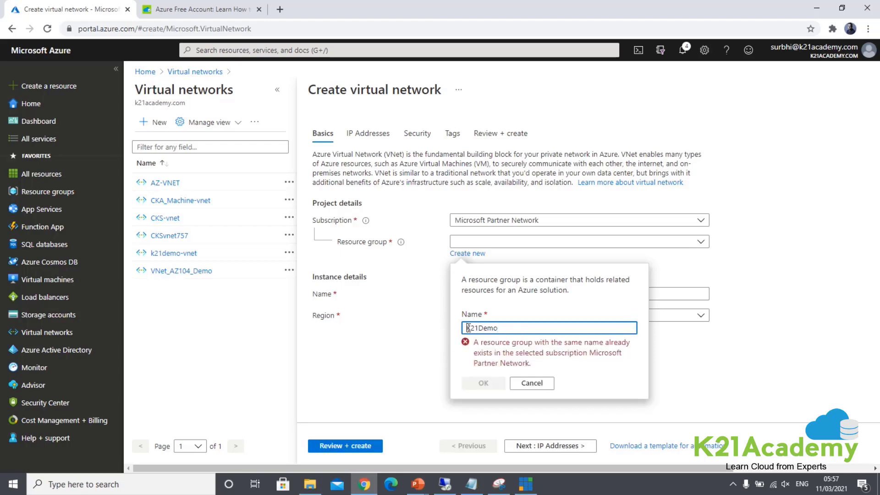
{"action": "key", "text": "ctrl+v"}
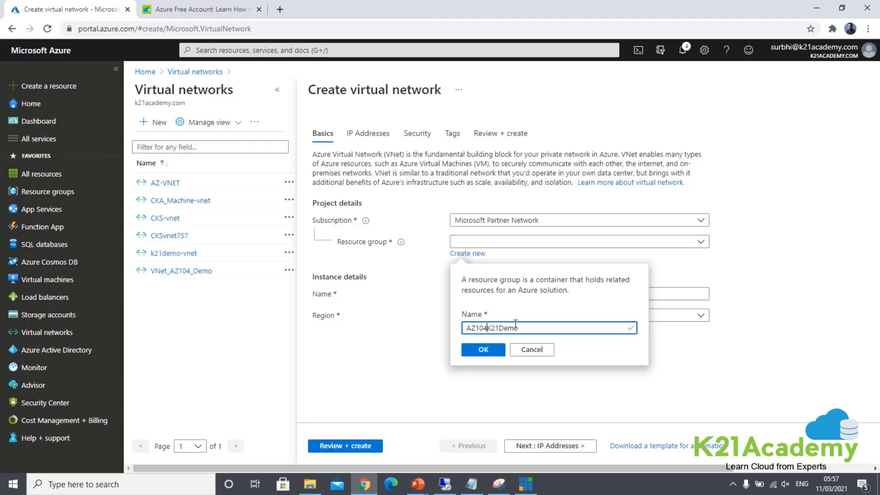
{"action": "left_click_drag", "start_coordinate": [526, 328], "coordinate": [450, 327]}
{"action": "left_click", "coordinate": [483, 353]}
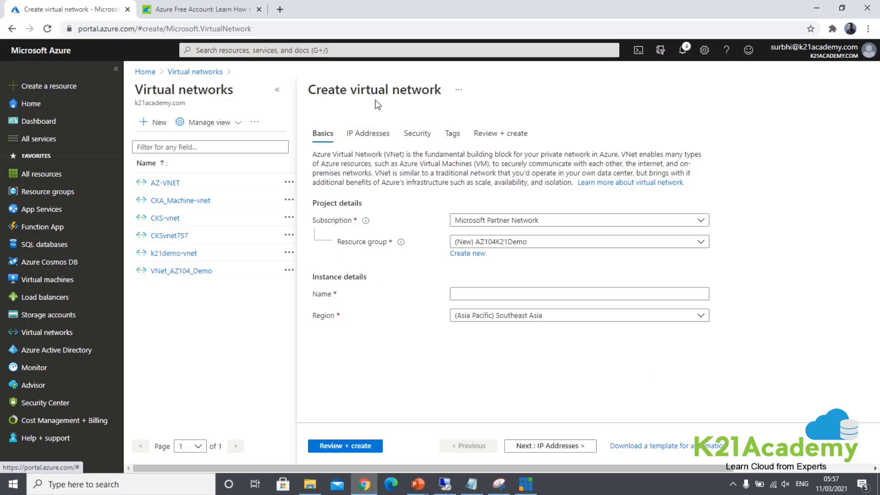
Step: Name the virtual network AZ104K21DemoVNet and set its region to (US) East US
{"action": "left_click", "coordinate": [469, 293]}
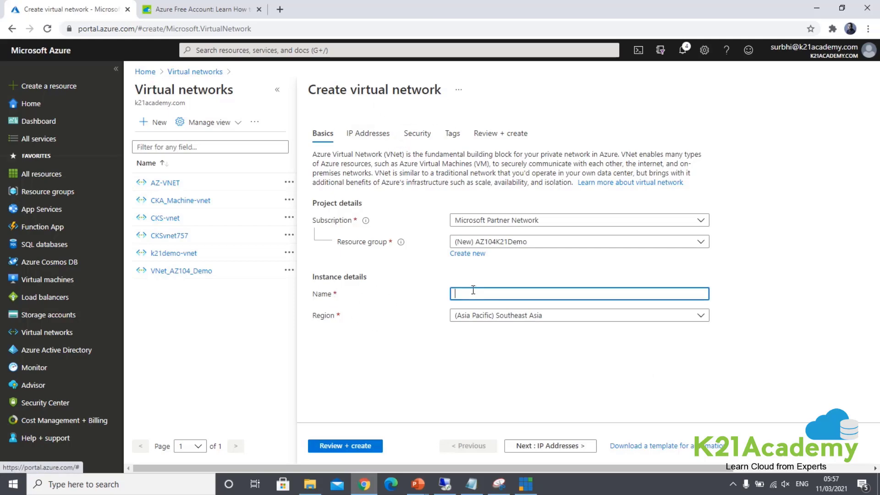
{"action": "key", "text": "ctrl+v"}
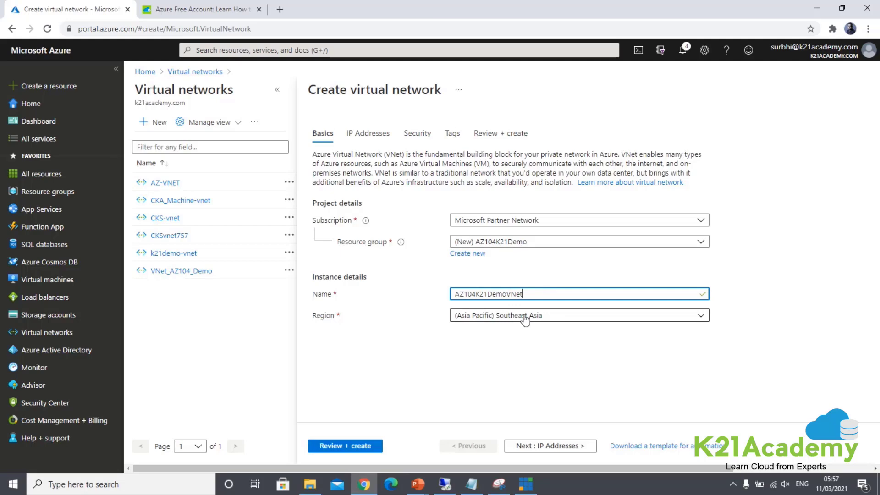
{"action": "left_click", "coordinate": [525, 316]}
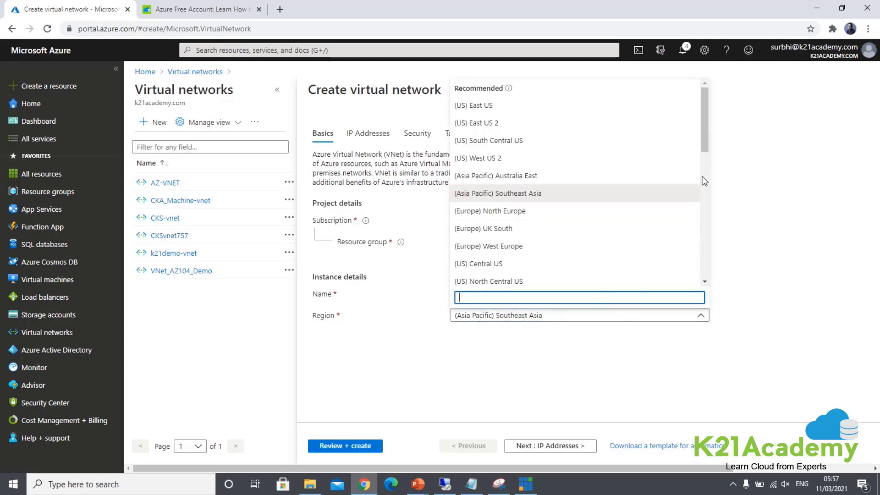
{"action": "left_click_drag", "start_coordinate": [704, 120], "coordinate": [710, 122]}
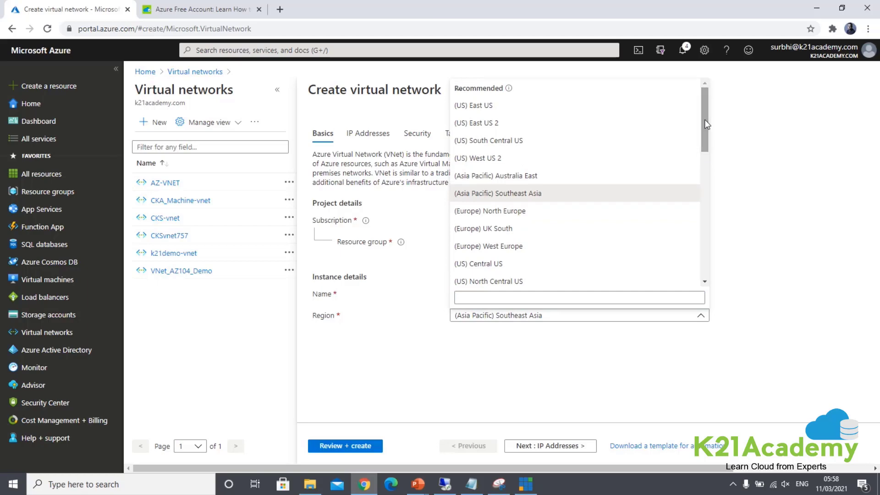
{"action": "left_click", "coordinate": [484, 108]}
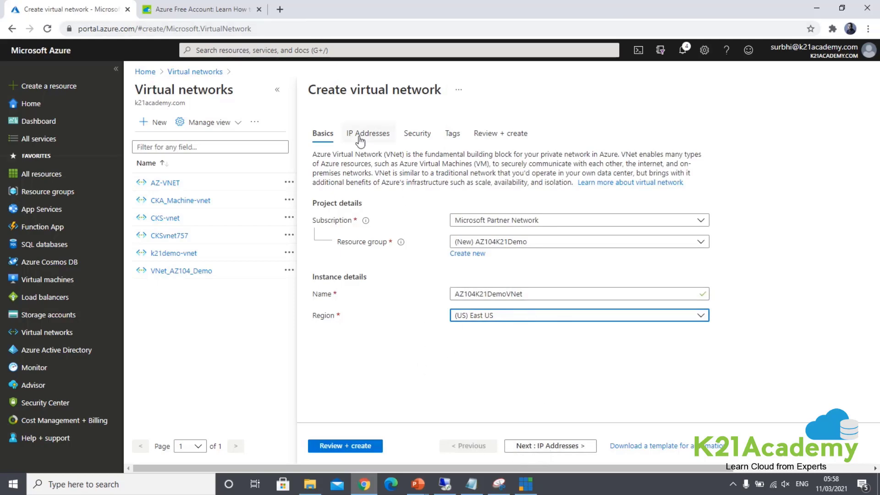
Step: Change the IPv4 address space from 10.2.0.0/16 to 10.0.0.0/16
{"action": "left_click", "coordinate": [533, 445]}
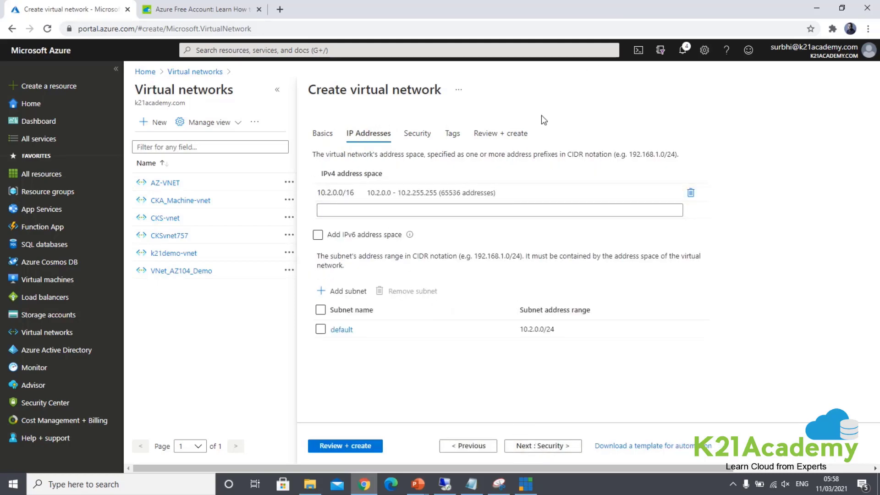
{"action": "left_click", "coordinate": [323, 192]}
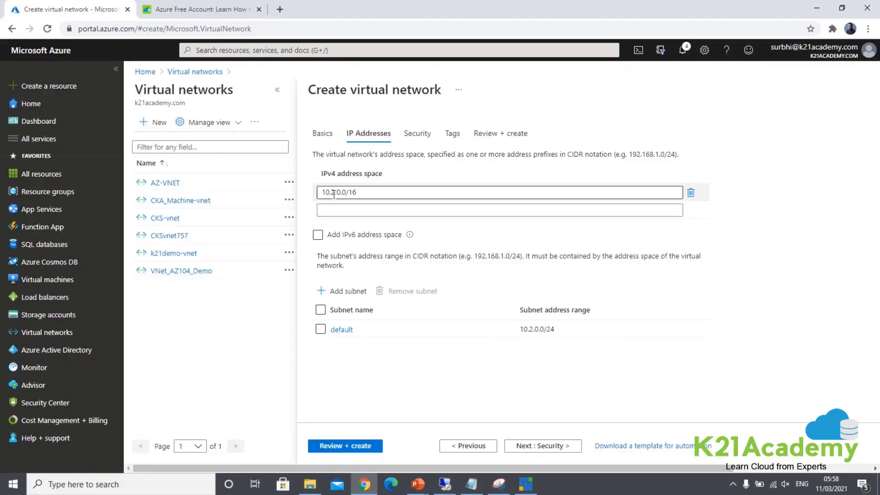
{"action": "left_click", "coordinate": [338, 192]}
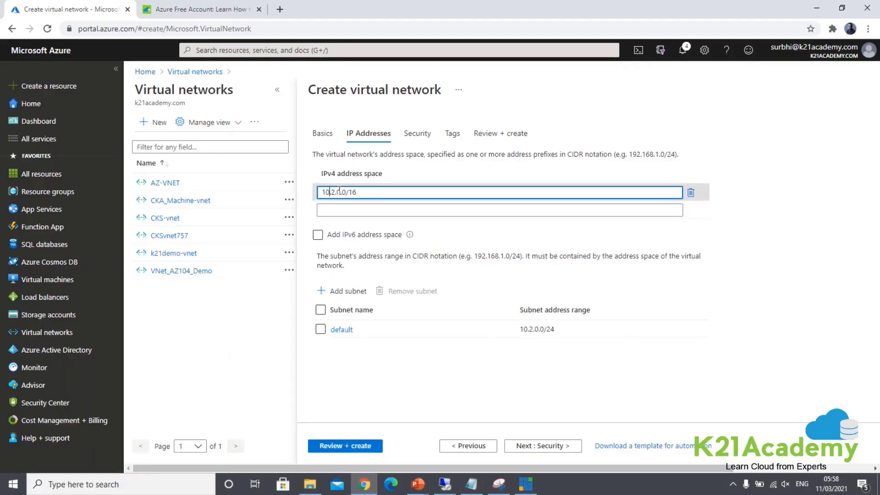
{"action": "key", "text": "BackSpace"}
{"action": "type", "text": "0"}
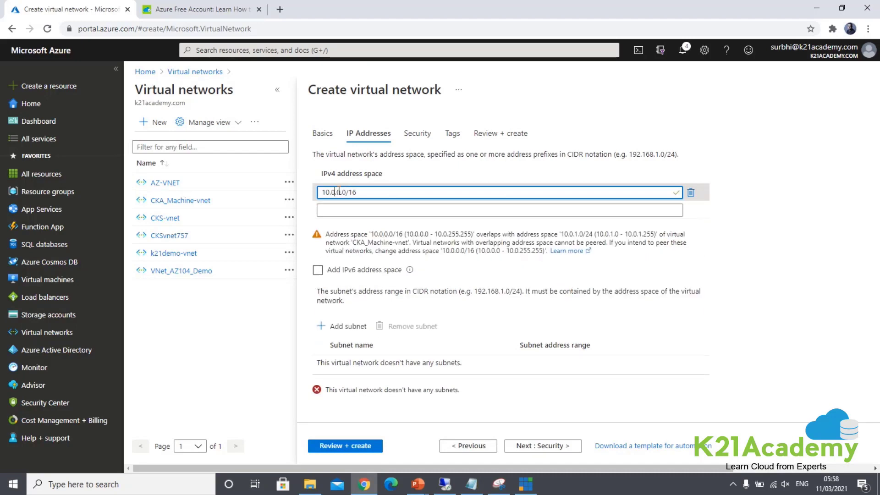
Step: Add the IPv6 address space ace:cab:deca::/48 to the virtual network
{"action": "left_click", "coordinate": [513, 274]}
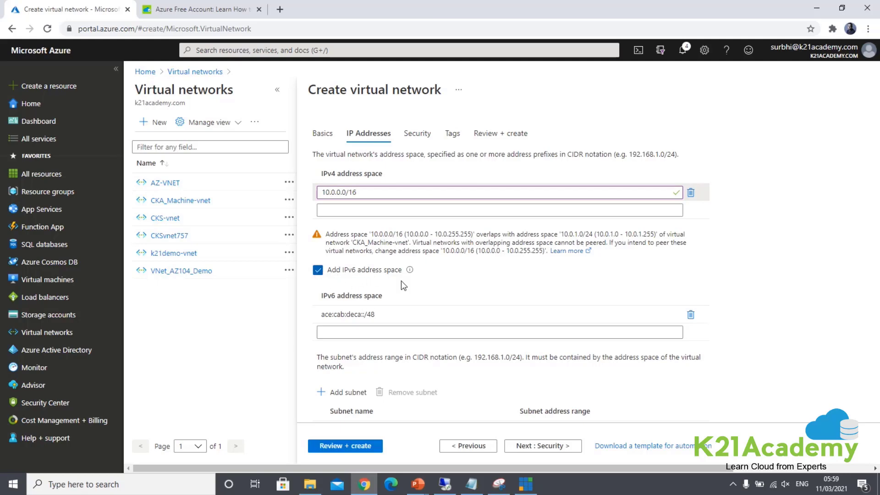
{"action": "scroll", "coordinate": [401, 280], "scroll_direction": "down", "scroll_amount": 1}
{"action": "scroll", "coordinate": [326, 251], "scroll_direction": "down", "scroll_amount": 1}
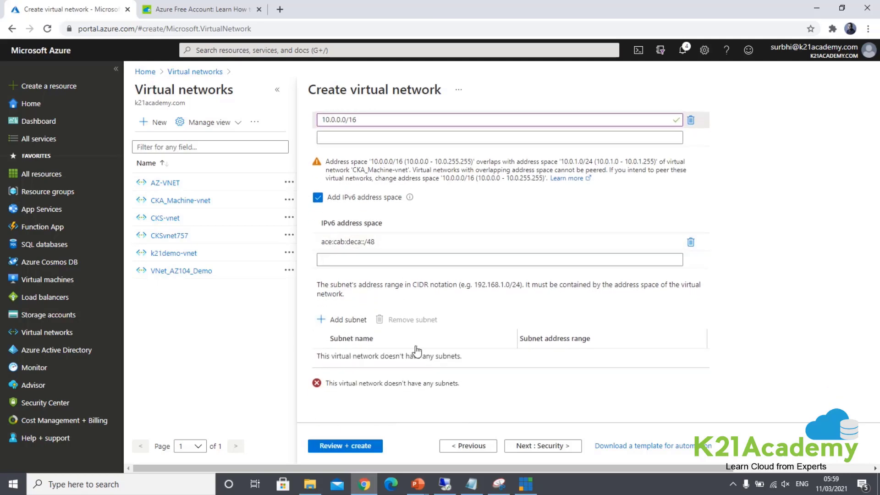
Step: Add subnet AZ104K21DemoSubnetWebTier with address range 10.0.3.0/24, fixing the /26 prefix typo
{"action": "left_click", "coordinate": [343, 319]}
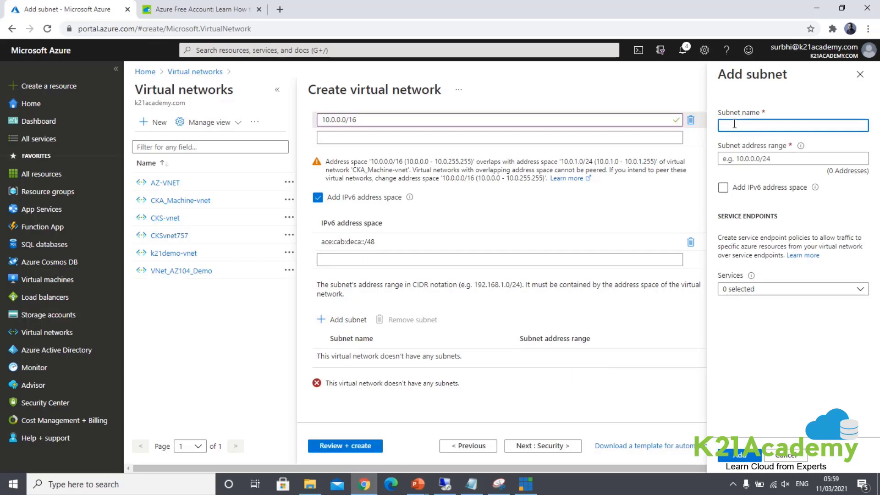
{"action": "type", "text": "AZ104K21Demo"}
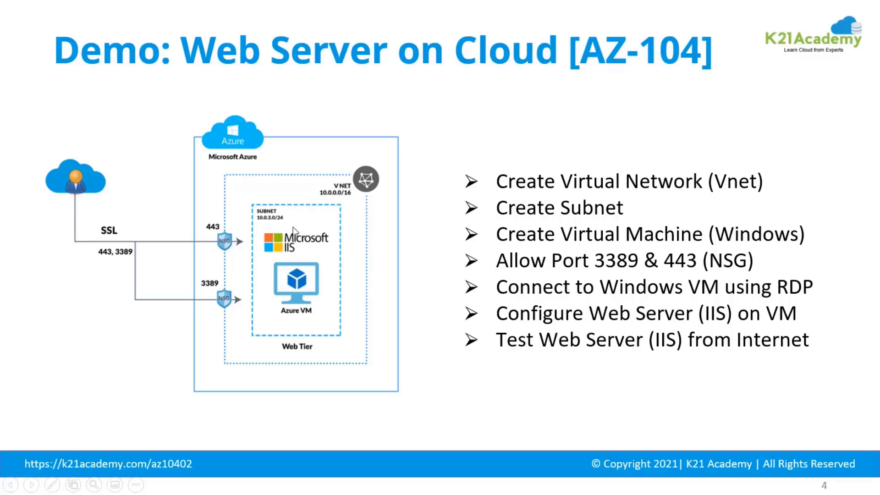
{"action": "key", "text": "alt+Tab"}
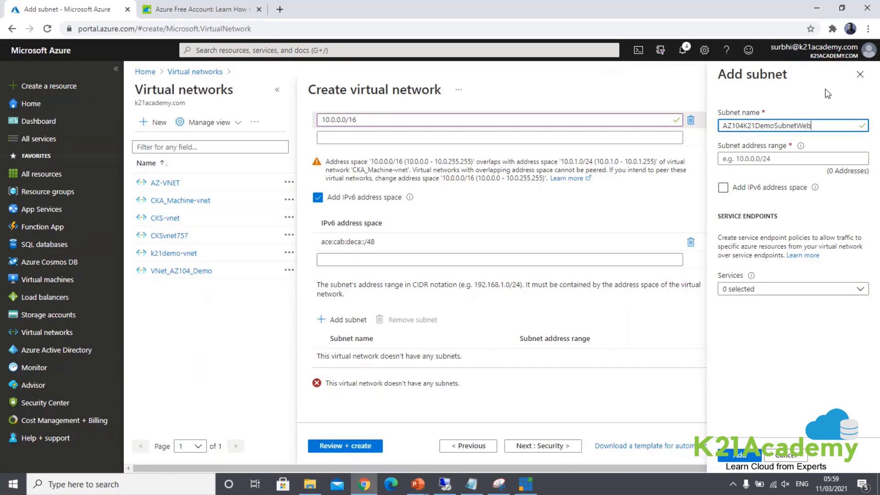
{"action": "type", "text": "Tier"}
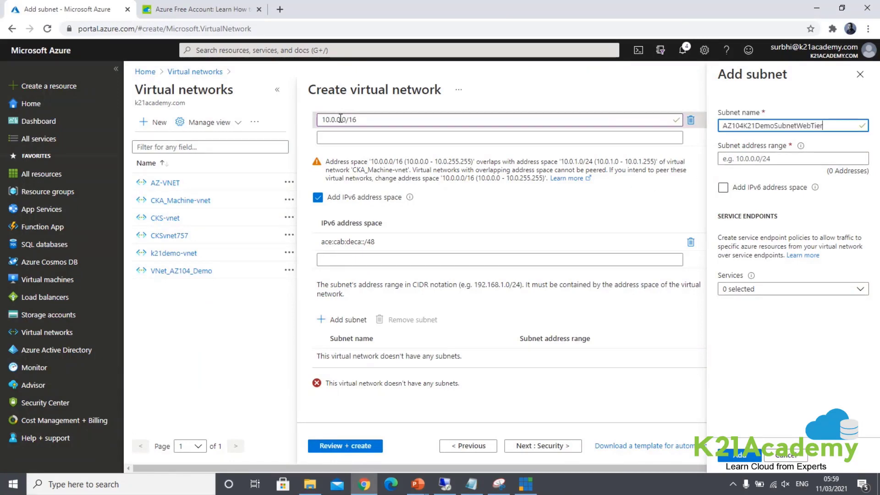
{"action": "left_click", "coordinate": [761, 158]}
{"action": "type", "text": "10"}
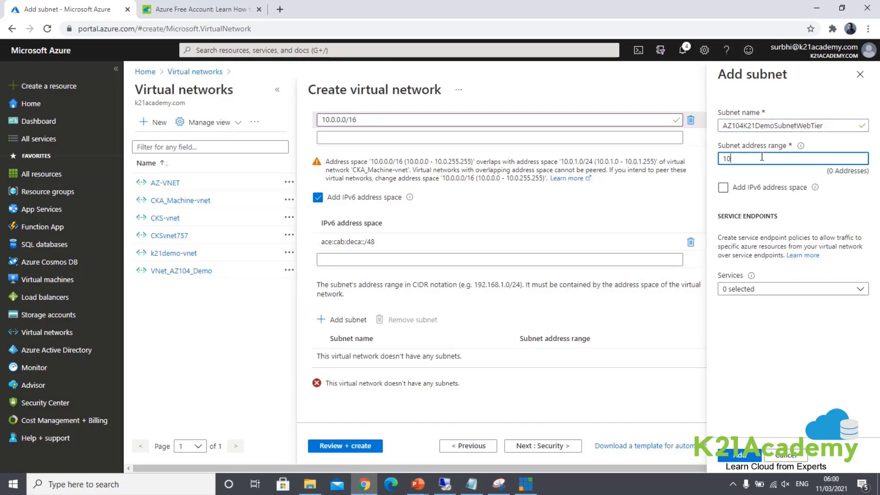
{"action": "type", "text": ".0"}
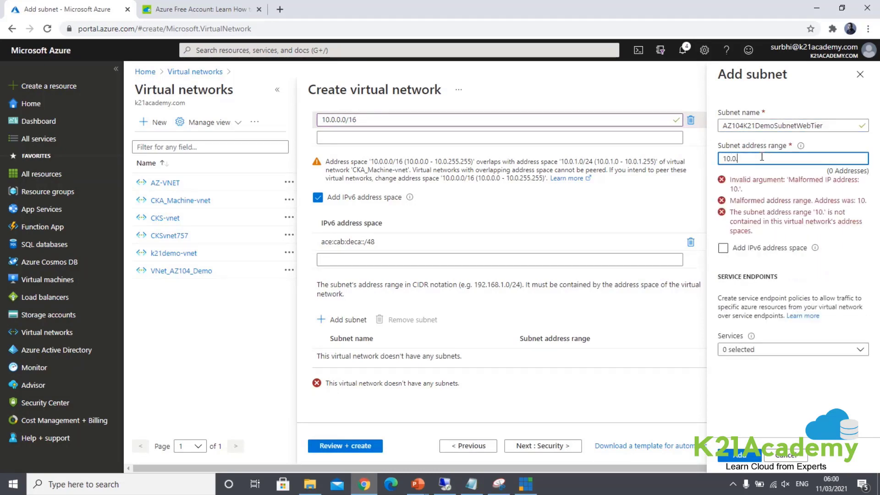
{"action": "type", "text": "."}
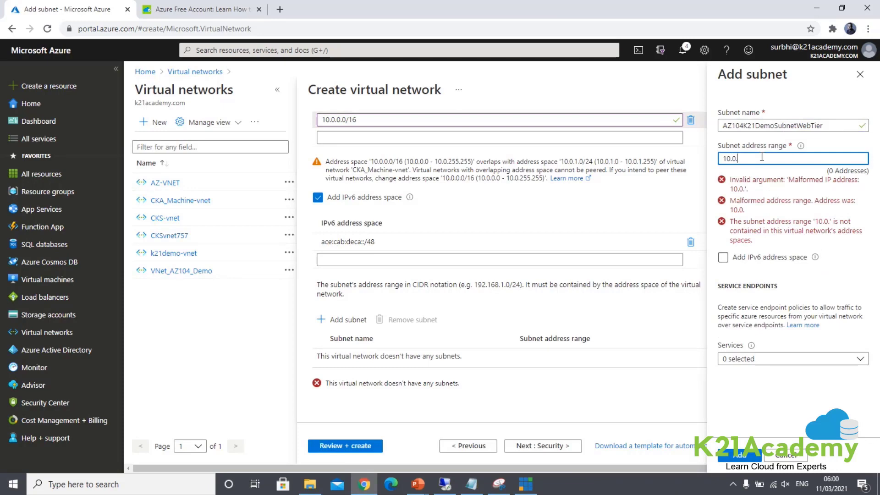
{"action": "type", "text": "3.0"}
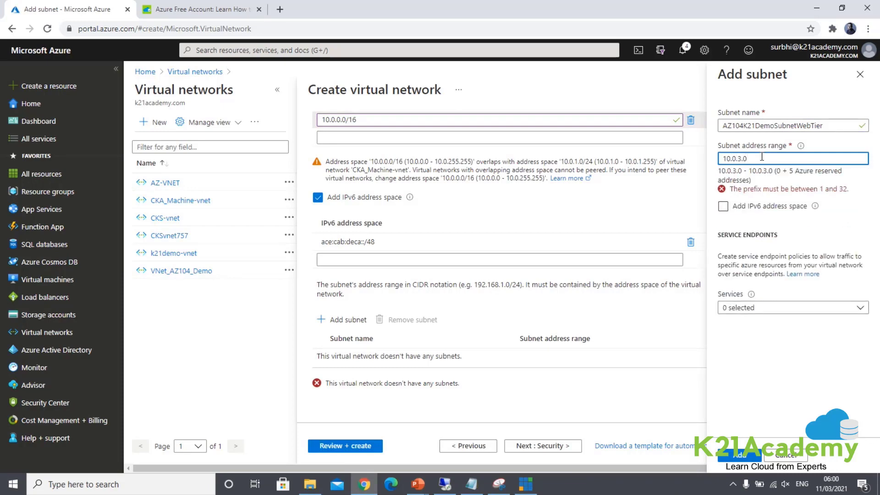
{"action": "type", "text": "/26"}
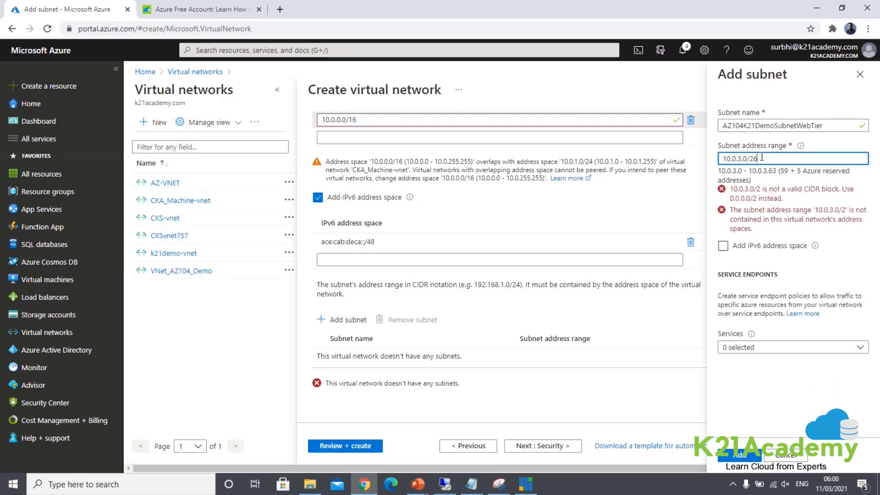
{"action": "key", "text": "BackSpace"}
{"action": "type", "text": "4"}
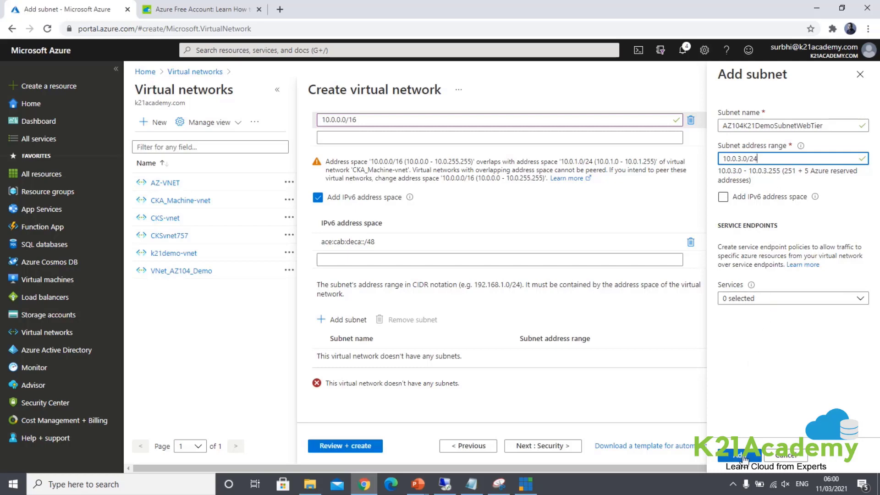
{"action": "left_click", "coordinate": [739, 455]}
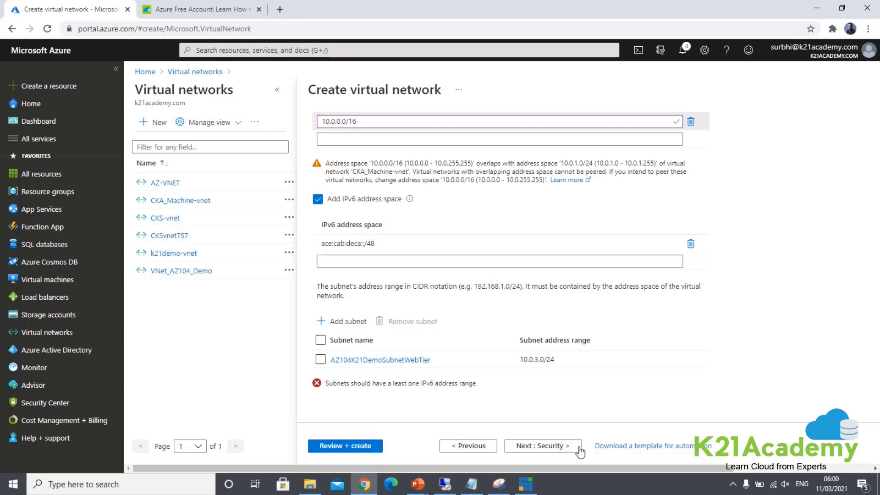
Step: Skip past Security, remove the empty tag row, and run Review + create, which fails validation
{"action": "left_click", "coordinate": [556, 447]}
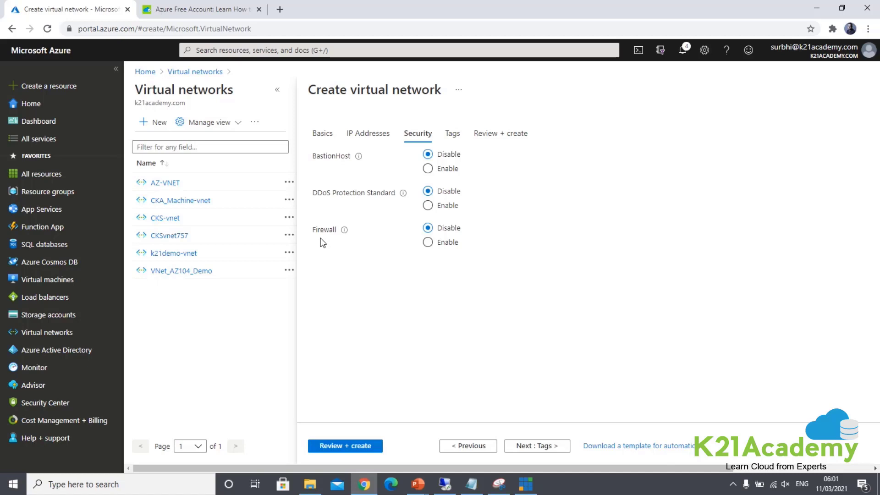
{"action": "left_click", "coordinate": [537, 445]}
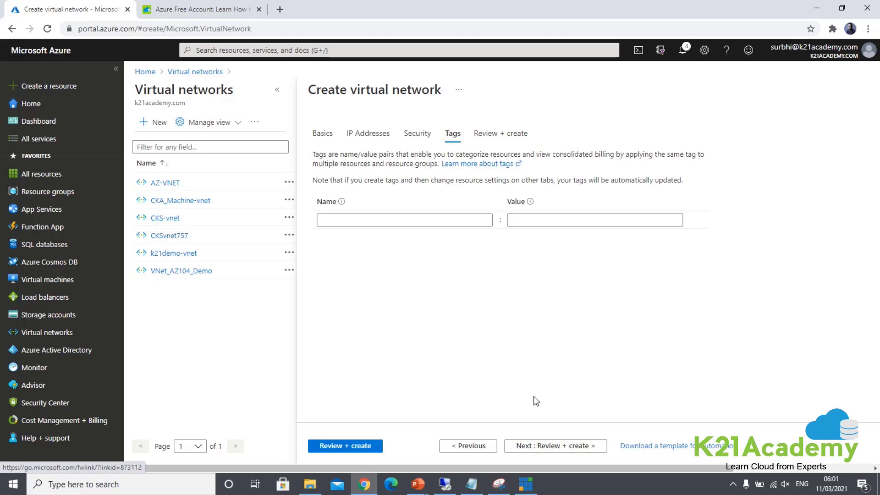
{"action": "left_click", "coordinate": [440, 217]}
{"action": "type", "text": "NM"}
{"action": "key", "text": "BackSpace"}
{"action": "key", "text": "BackSpace"}
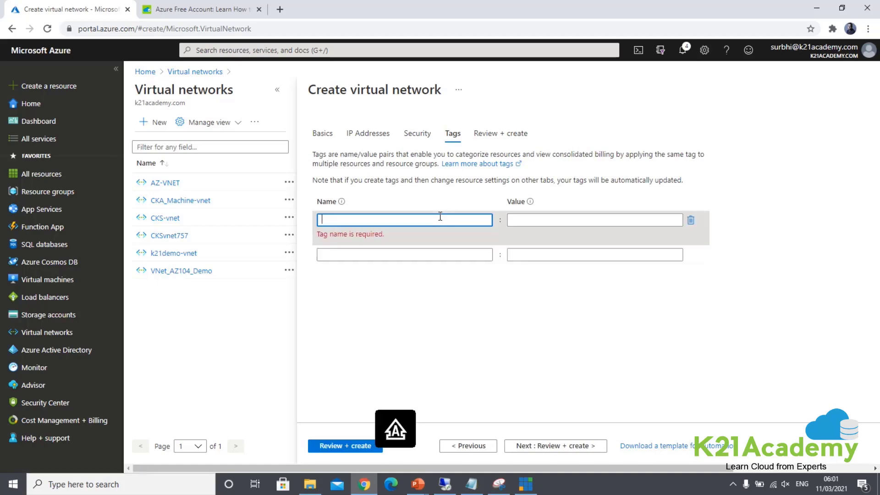
{"action": "left_click", "coordinate": [498, 281]}
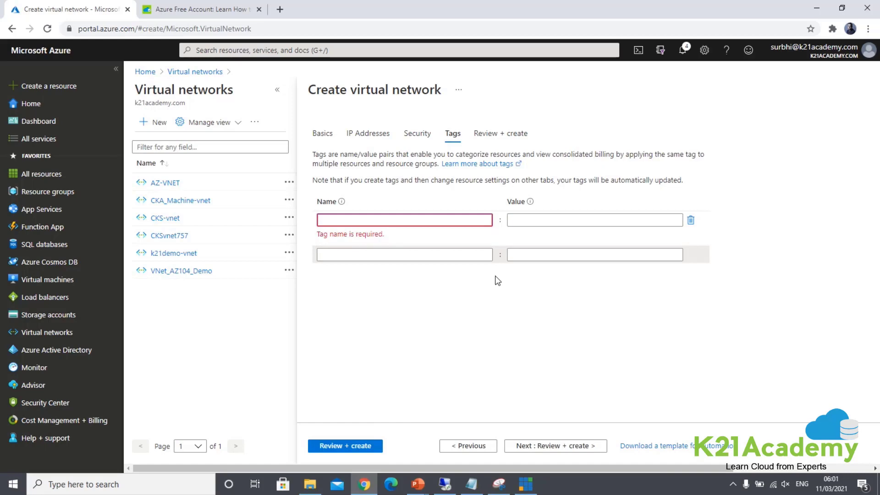
{"action": "left_click", "coordinate": [691, 220]}
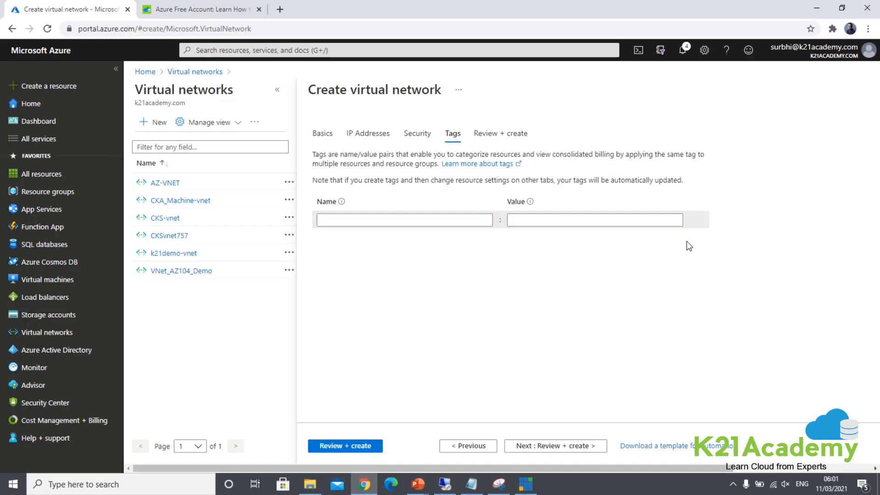
{"action": "left_click", "coordinate": [552, 447]}
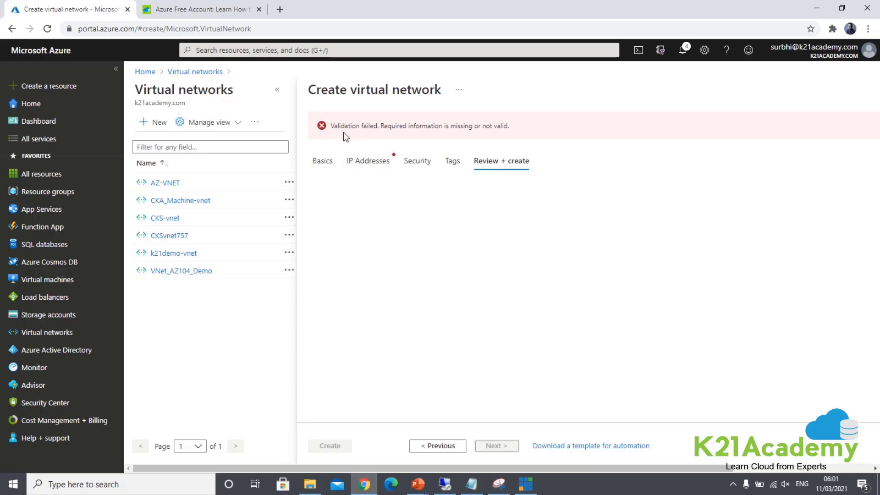
Step: Uncheck the IPv6 address space and rerun Review + create through Security and Tags
{"action": "left_click", "coordinate": [369, 161]}
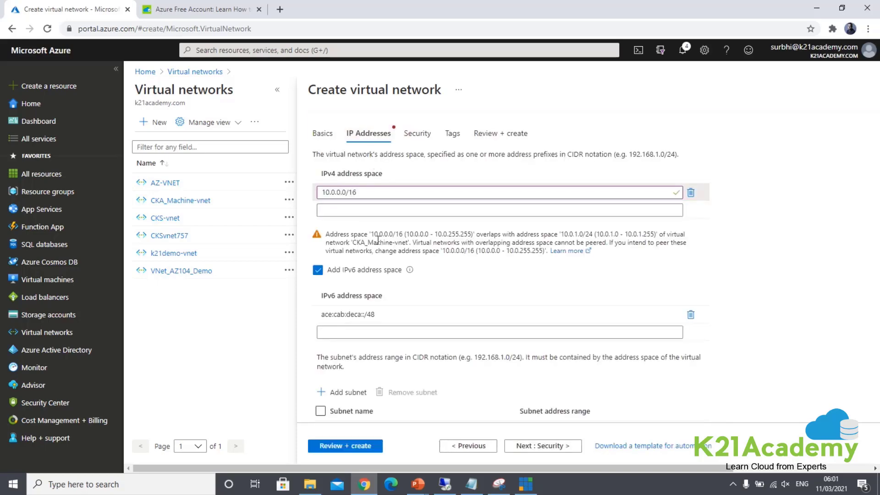
{"action": "scroll", "coordinate": [450, 287], "scroll_direction": "down", "scroll_amount": 3}
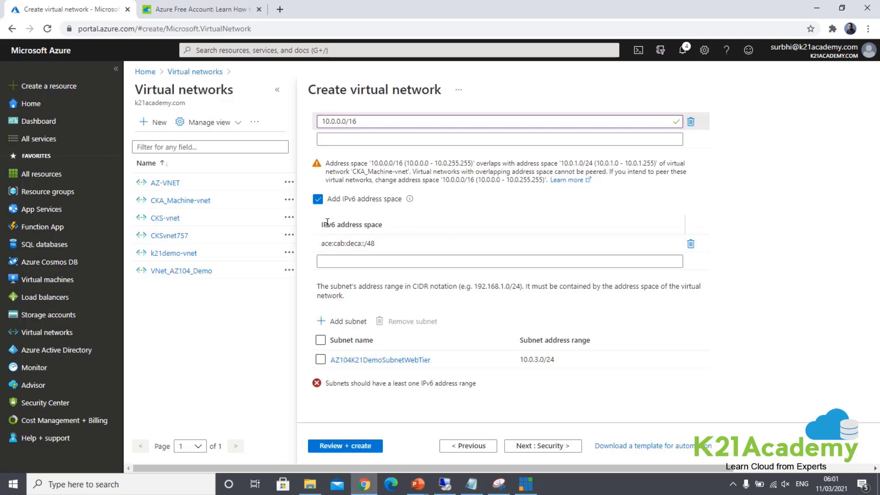
{"action": "left_click", "coordinate": [318, 200]}
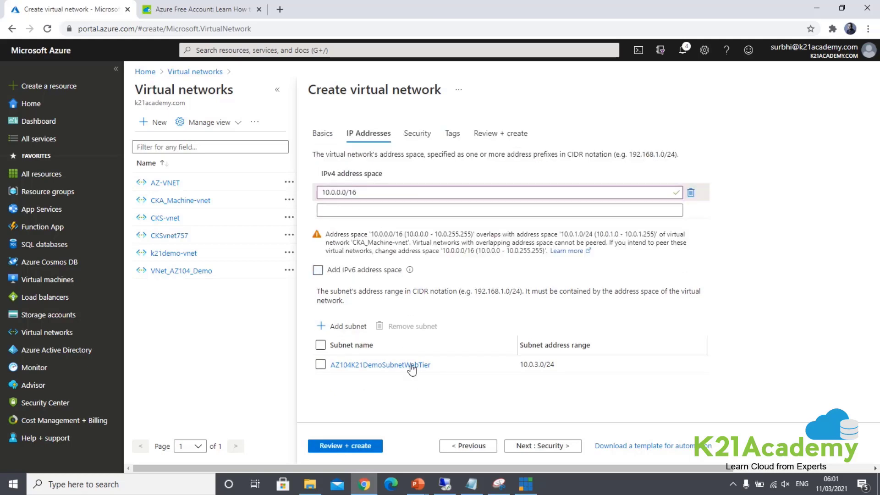
{"action": "left_click", "coordinate": [556, 449]}
{"action": "left_click", "coordinate": [556, 449]}
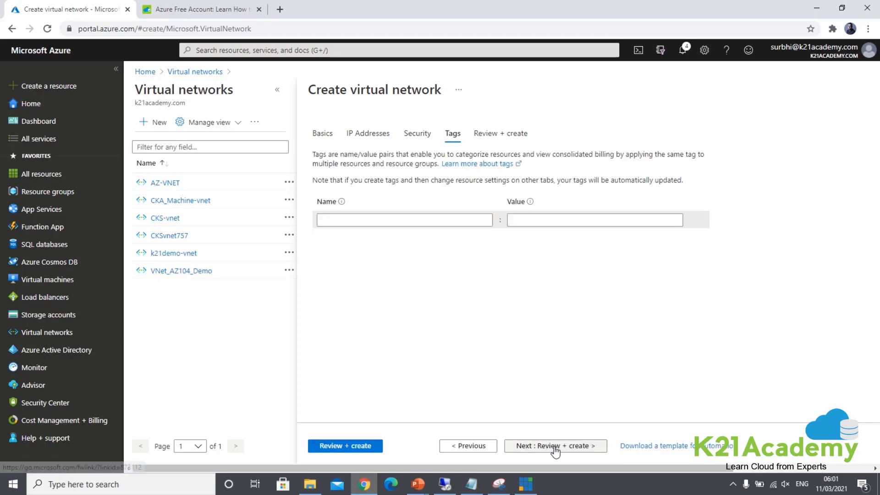
{"action": "left_click", "coordinate": [556, 449]}
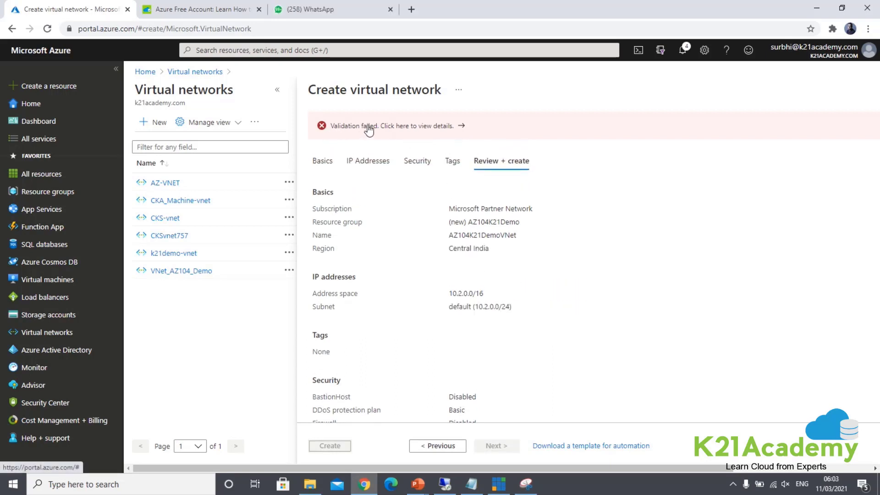
Step: Read the validation errors blaming the disabled, read-only subscription, then return to Basics
{"action": "left_click", "coordinate": [454, 128]}
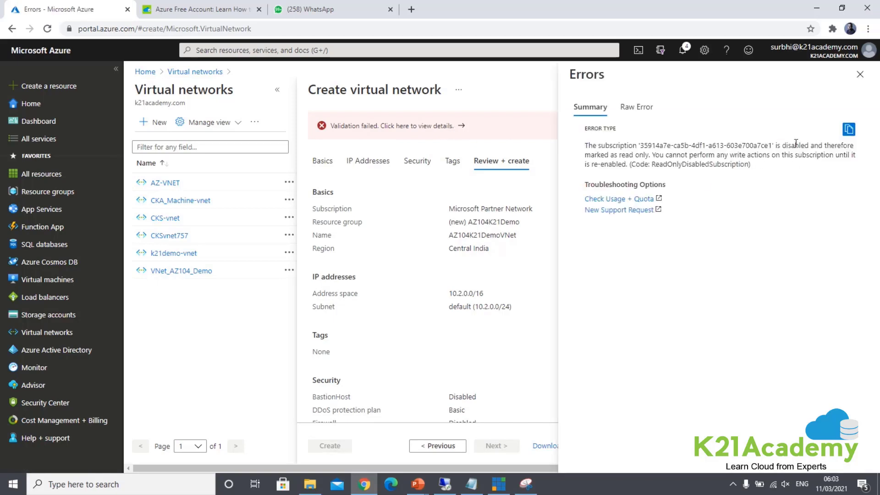
{"action": "left_click", "coordinate": [859, 79]}
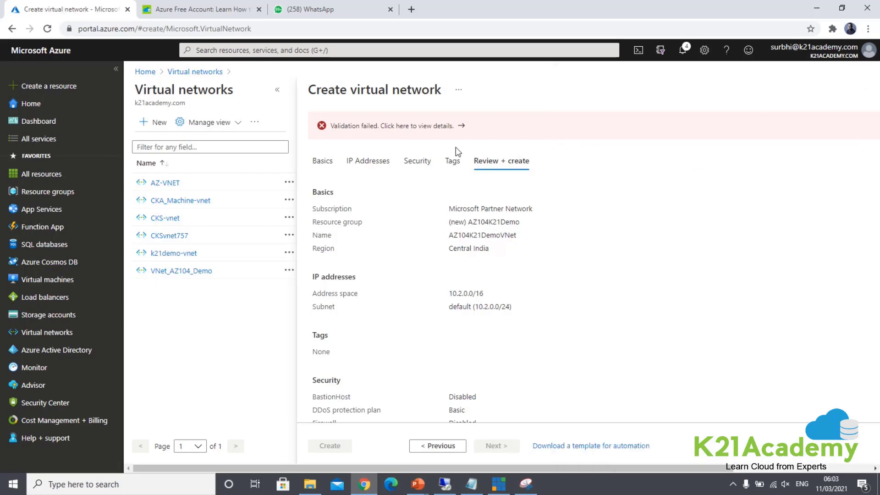
{"action": "left_click", "coordinate": [323, 159]}
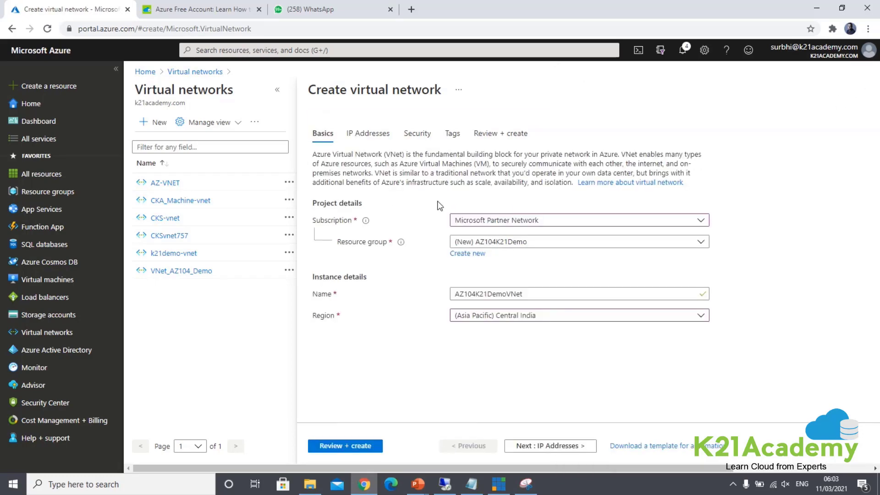
Step: Switch the subscription to Azure Pass - Sponsorship, pass validation, and create the virtual network
{"action": "left_click", "coordinate": [510, 223]}
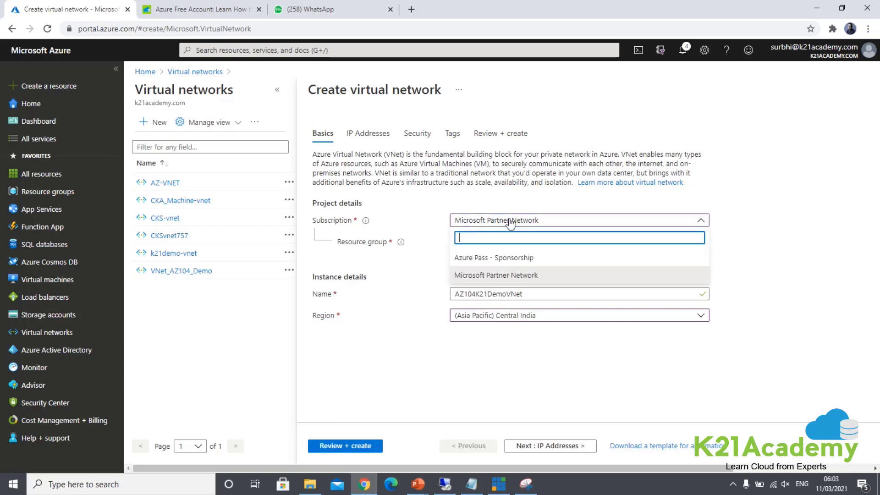
{"action": "left_click", "coordinate": [489, 258]}
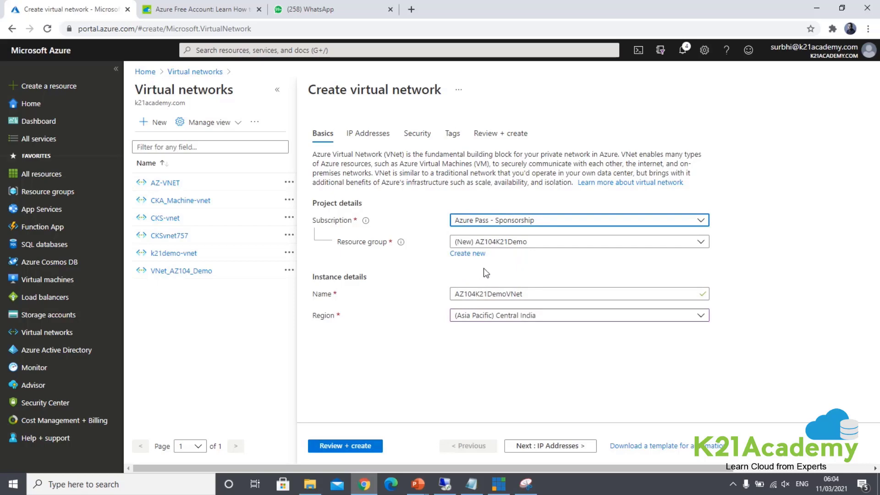
{"action": "left_click", "coordinate": [352, 445]}
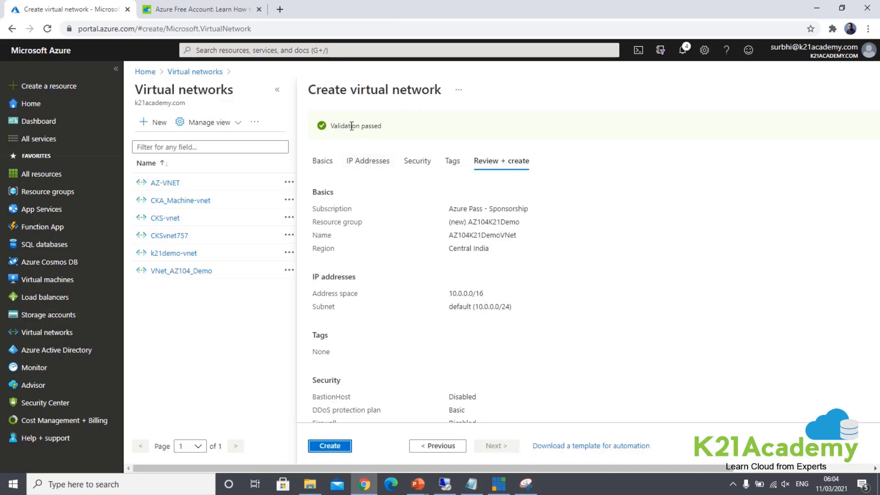
{"action": "left_click", "coordinate": [324, 447]}
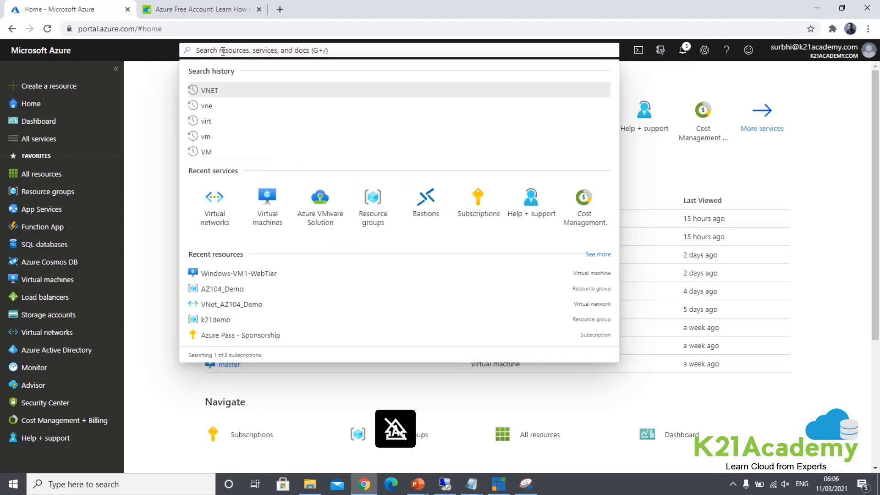
Step: Open AZ104K21DemoVNet from the Virtual networks list to confirm its 10.0.0.0/16 address space
{"action": "type", "text": "vmnet"}
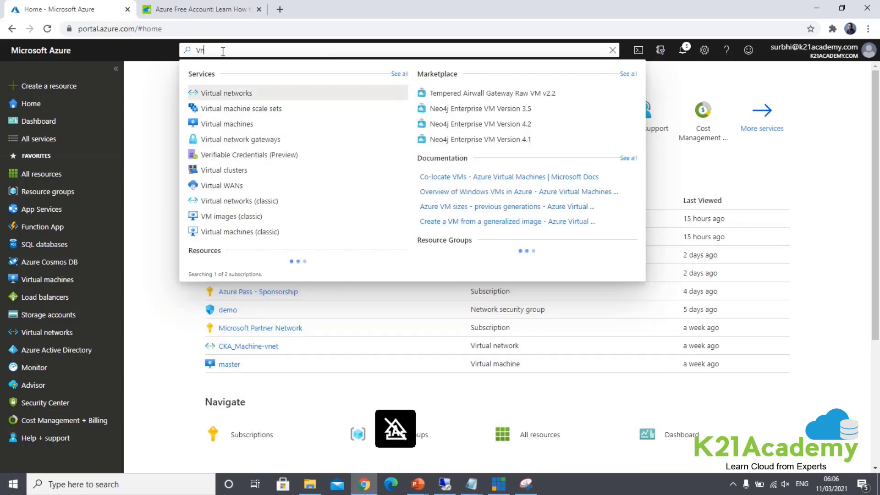
{"action": "left_click", "coordinate": [226, 94]}
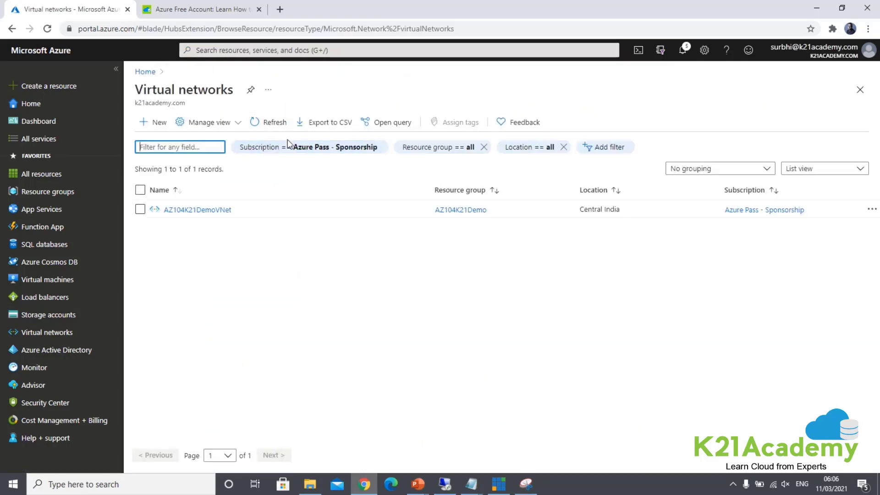
{"action": "left_click", "coordinate": [209, 210]}
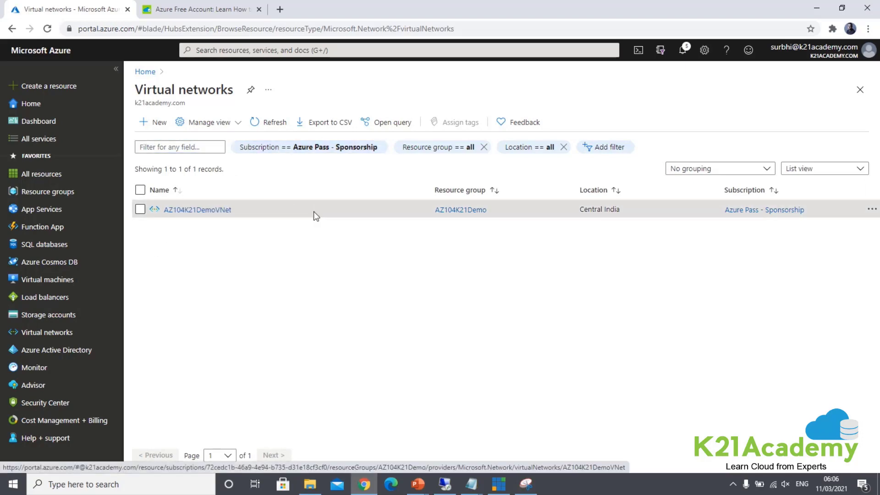
{"action": "left_click", "coordinate": [212, 211]}
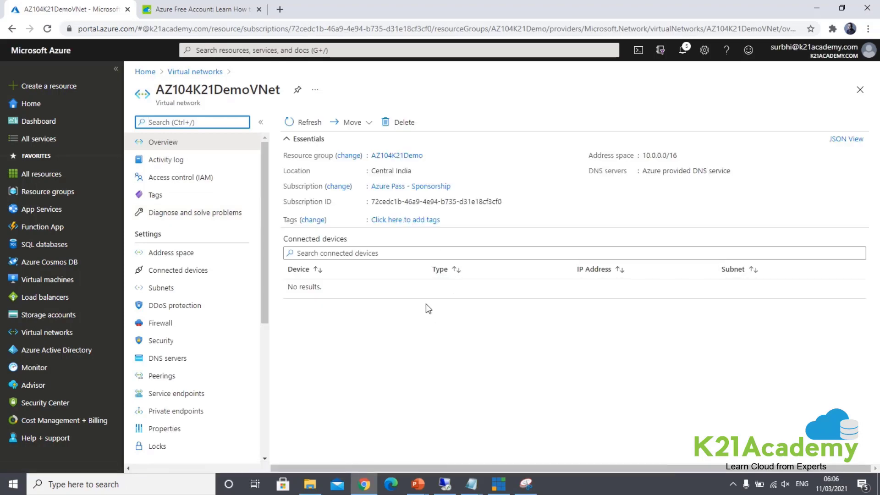
{"action": "left_click", "coordinate": [198, 50]}
{"action": "type", "text": "Virtu"}
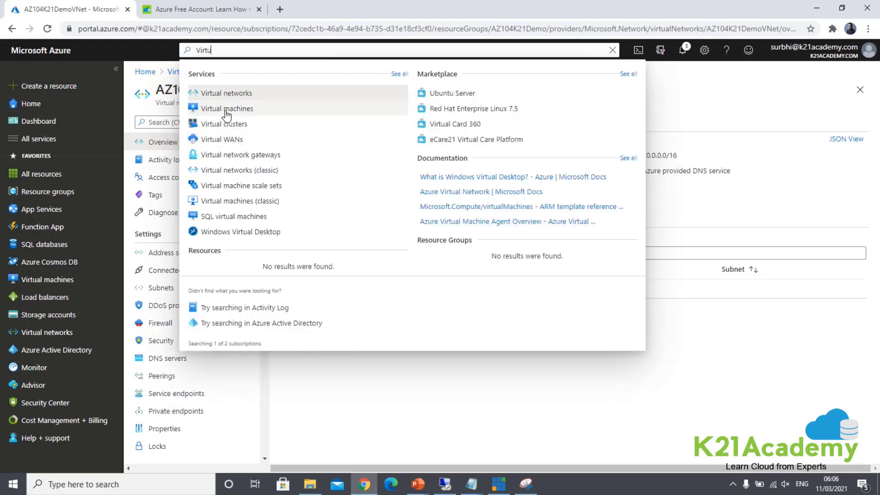
Step: From the empty Virtual machines list, choose Add > Virtual machine to open the creation form
{"action": "left_click", "coordinate": [225, 109]}
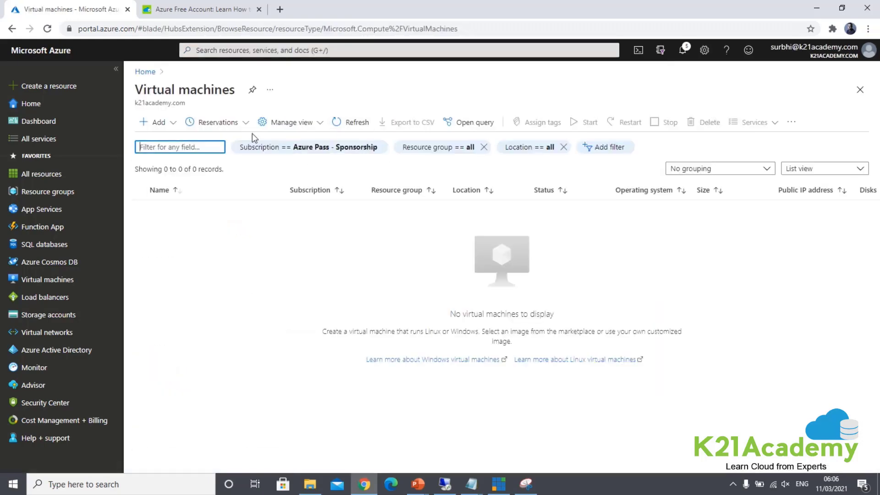
{"action": "left_click", "coordinate": [162, 124]}
{"action": "left_click", "coordinate": [167, 127]}
{"action": "left_click", "coordinate": [167, 127]}
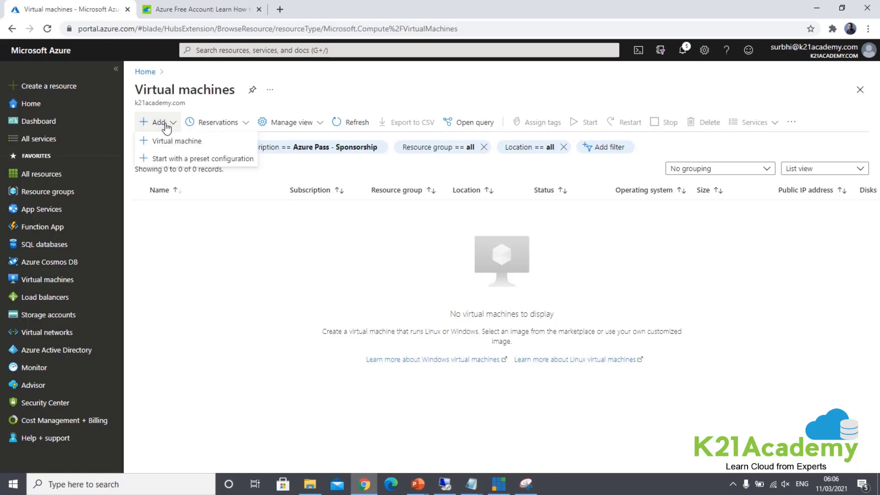
{"action": "left_click", "coordinate": [178, 142]}
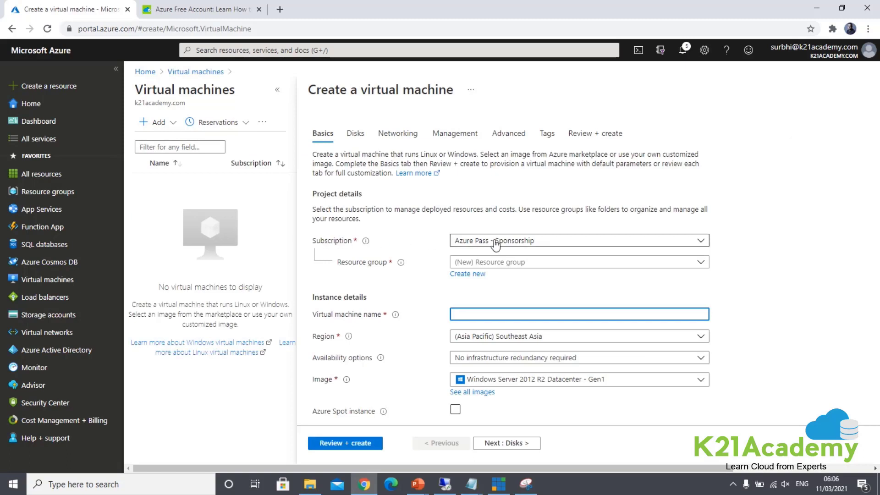
Step: Put the new VM in the existing resource group AZ104K21Demo
{"action": "left_click", "coordinate": [482, 262]}
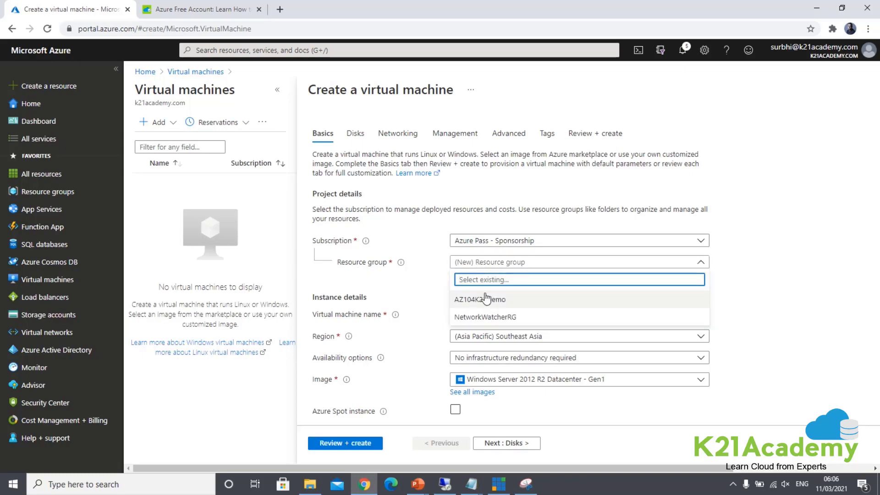
{"action": "left_click", "coordinate": [417, 281]}
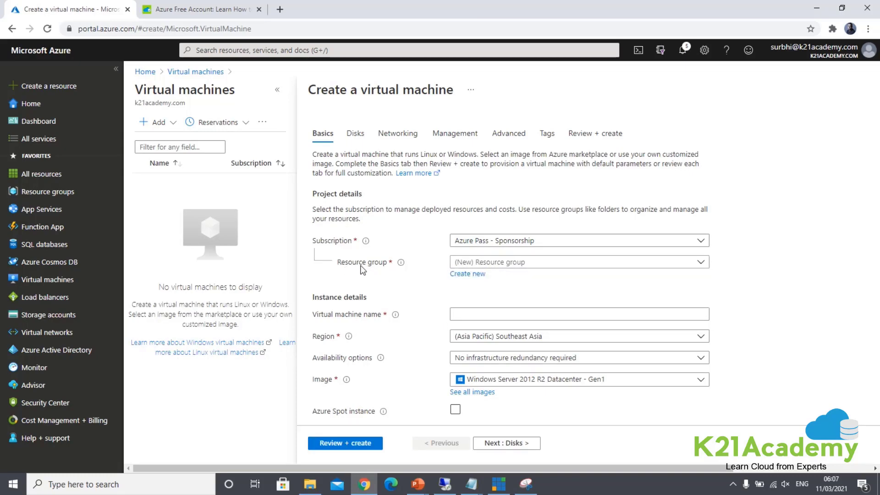
{"action": "left_click", "coordinate": [461, 263]}
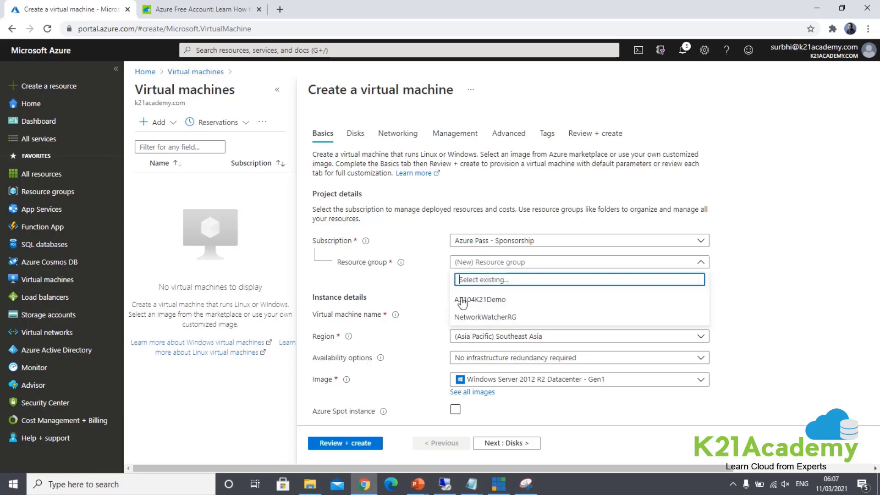
{"action": "left_click", "coordinate": [463, 311]}
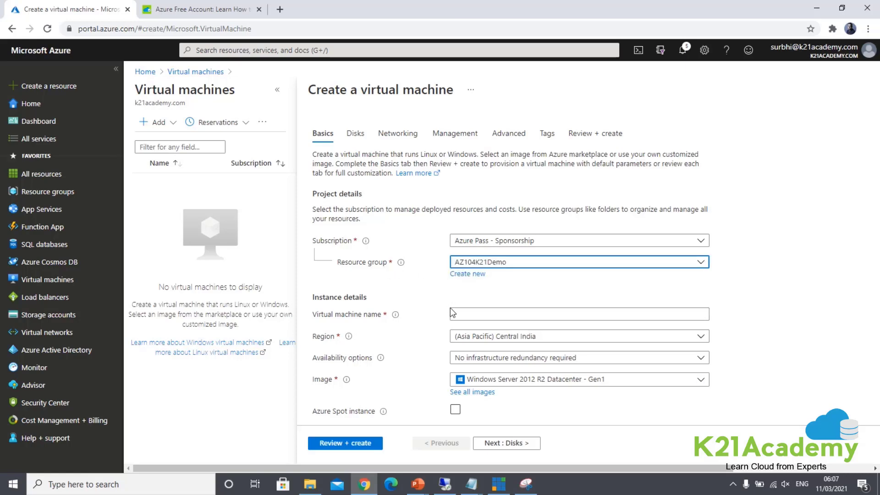
Step: Name the virtual machine AZ104K21DemoWebVM01
{"action": "left_click", "coordinate": [469, 313]}
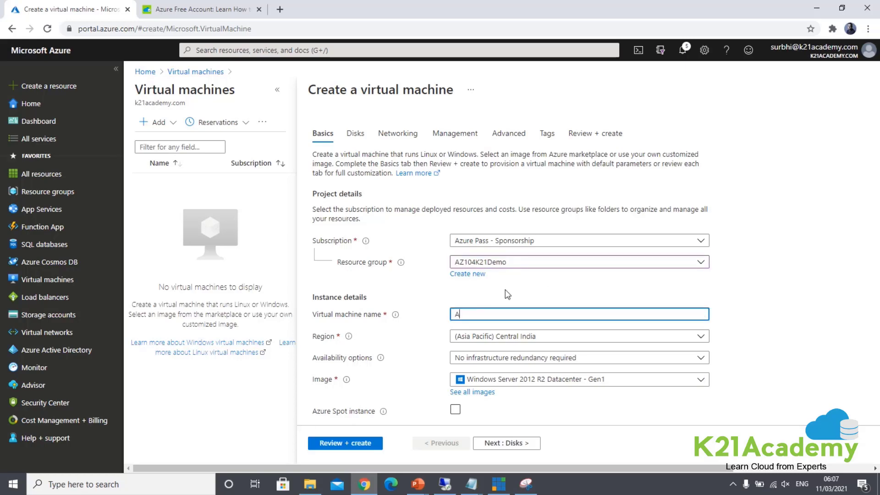
{"action": "type", "text": "AZ104K21DemoWebVM01"}
{"action": "key", "text": "shift+Left"}
{"action": "key", "text": "shift+Left"}
{"action": "key", "text": "shift+Left"}
{"action": "key", "text": "shift+Left"}
{"action": "key", "text": "shift+Left"}
{"action": "key", "text": "shift+Left"}
{"action": "key", "text": "shift+Left"}
{"action": "key", "text": "shift+Left"}
{"action": "key", "text": "shift+Left"}
{"action": "key", "text": "shift+Left"}
{"action": "key", "text": "shift+Left"}
{"action": "key", "text": "shift+Left"}
{"action": "key", "text": "shift+Left"}
{"action": "key", "text": "shift+Left"}
{"action": "key", "text": "shift+Left"}
{"action": "key", "text": "shift+Left"}
{"action": "key", "text": "shift+Left"}
{"action": "key", "text": "shift+Left"}
{"action": "key", "text": "shift+Left"}
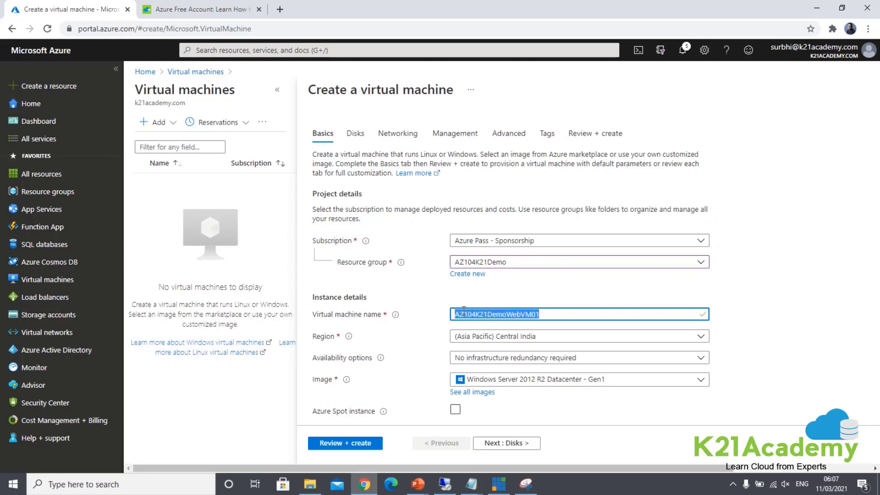
{"action": "left_click", "coordinate": [353, 347]}
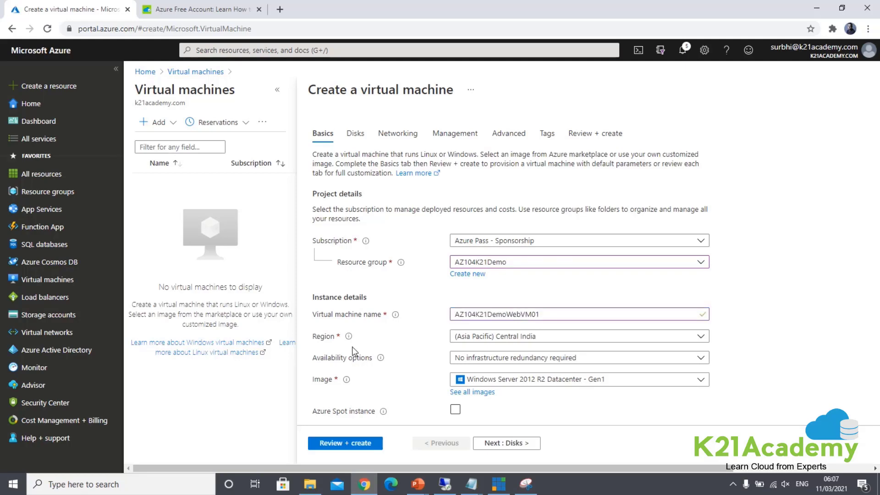
Step: Set the region to (US) East US, keeping 'No infrastructure redundancy required'
{"action": "left_click", "coordinate": [486, 339]}
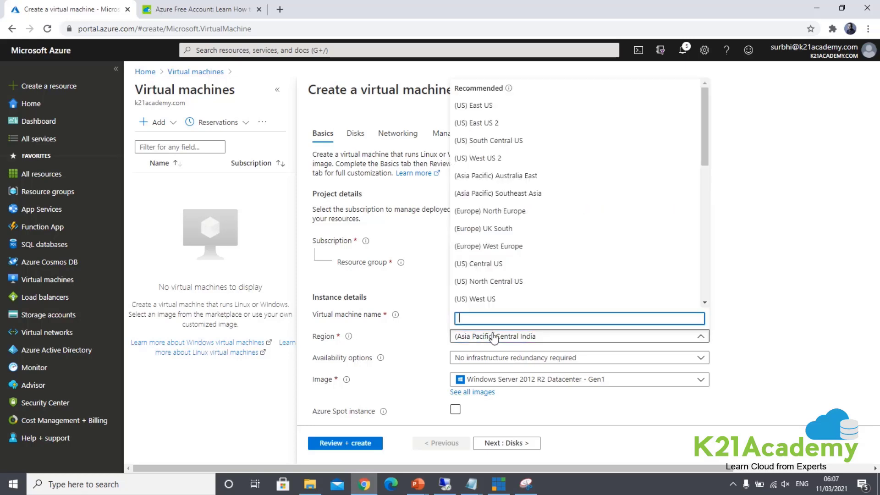
{"action": "left_click", "coordinate": [470, 113]}
{"action": "scroll", "coordinate": [387, 360], "scroll_direction": "down", "scroll_amount": 1}
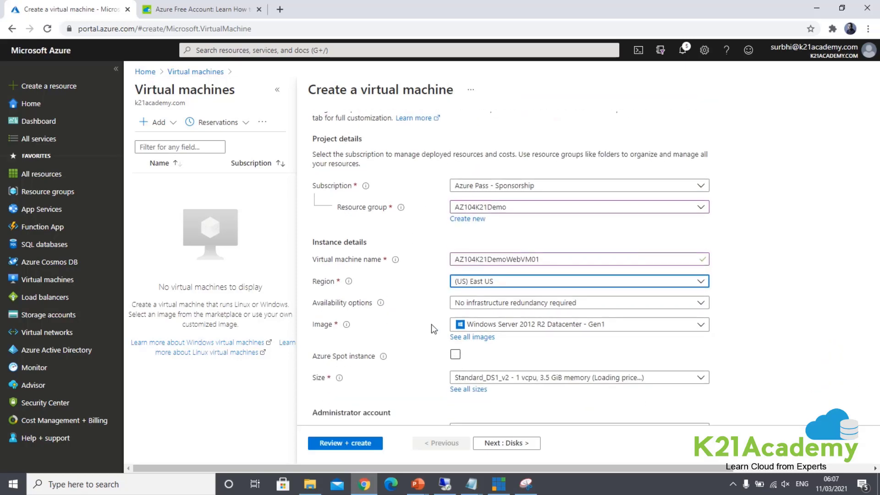
{"action": "left_click", "coordinate": [479, 306]}
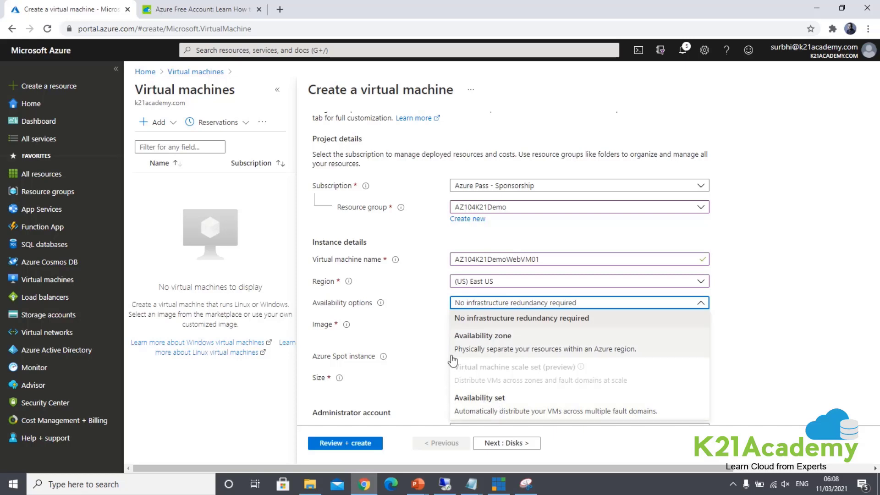
{"action": "left_click", "coordinate": [478, 323]}
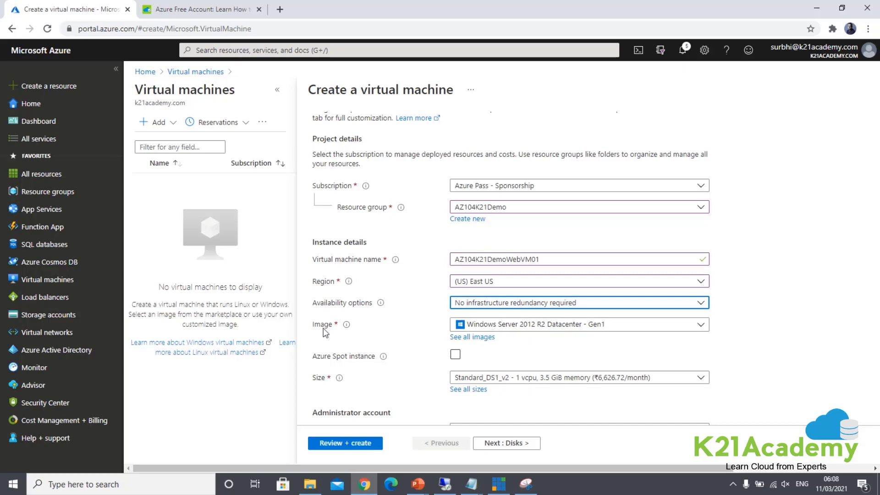
{"action": "left_click", "coordinate": [495, 328]}
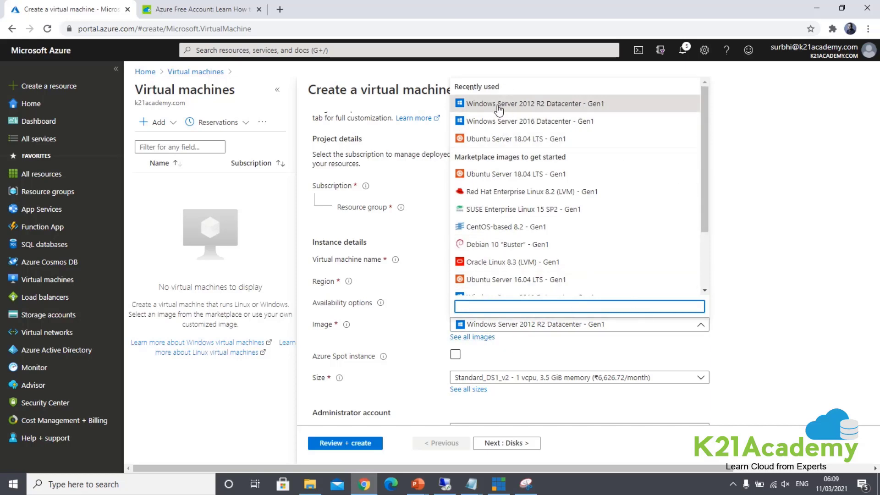
{"action": "left_click_drag", "start_coordinate": [704, 153], "coordinate": [705, 217]}
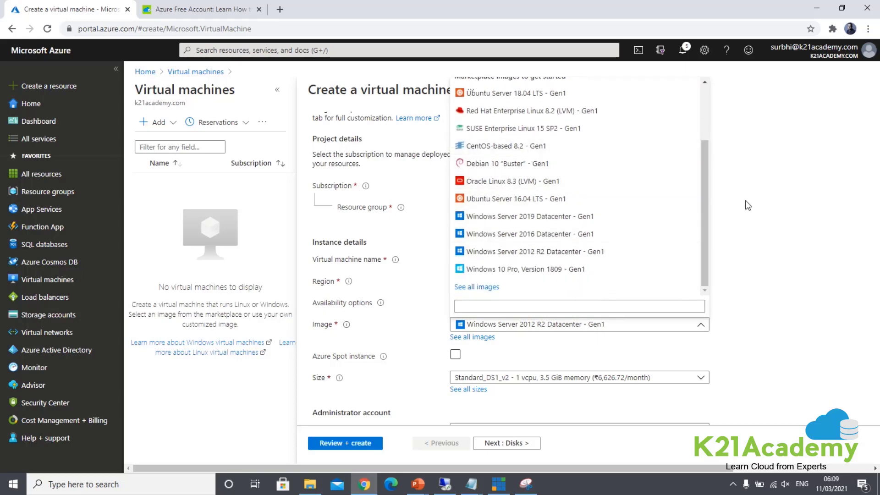
{"action": "left_click_drag", "start_coordinate": [706, 162], "coordinate": [706, 106]}
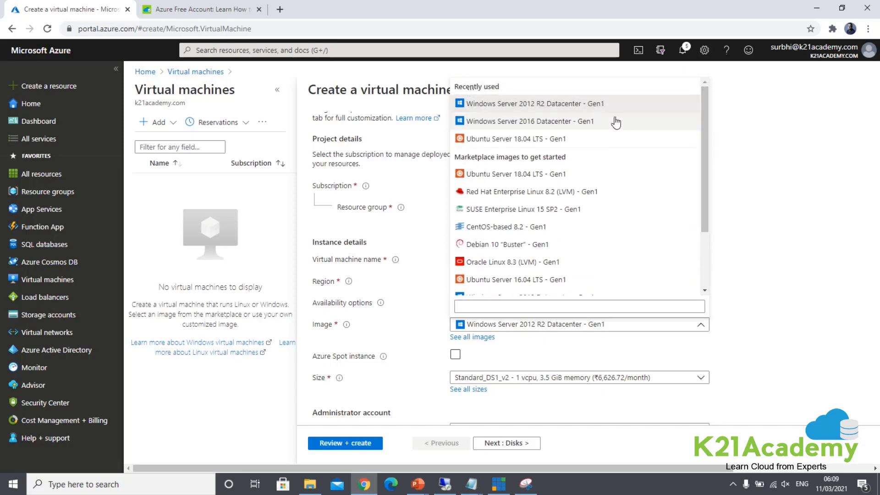
{"action": "left_click", "coordinate": [518, 105]}
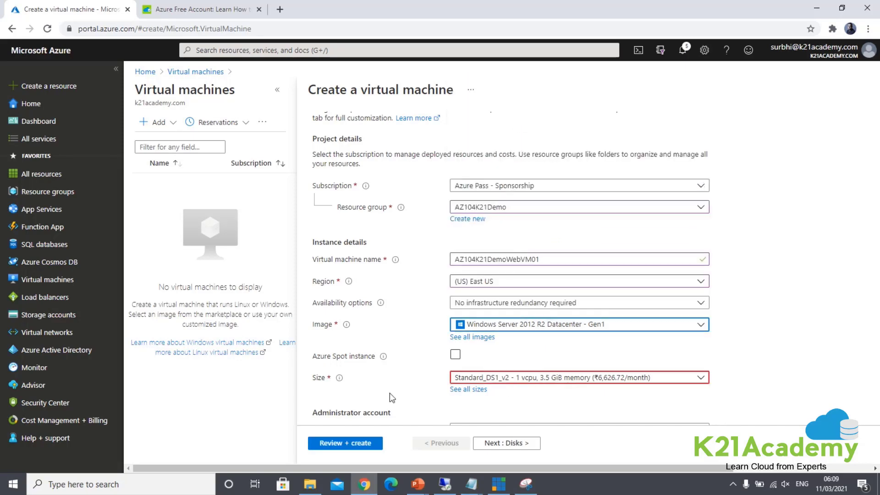
{"action": "scroll", "coordinate": [426, 394], "scroll_direction": "down", "scroll_amount": 1}
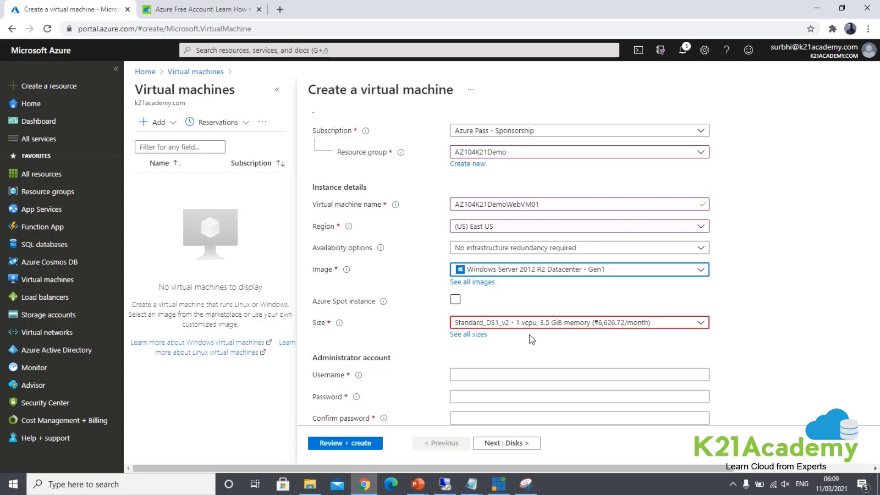
{"action": "left_click", "coordinate": [576, 324]}
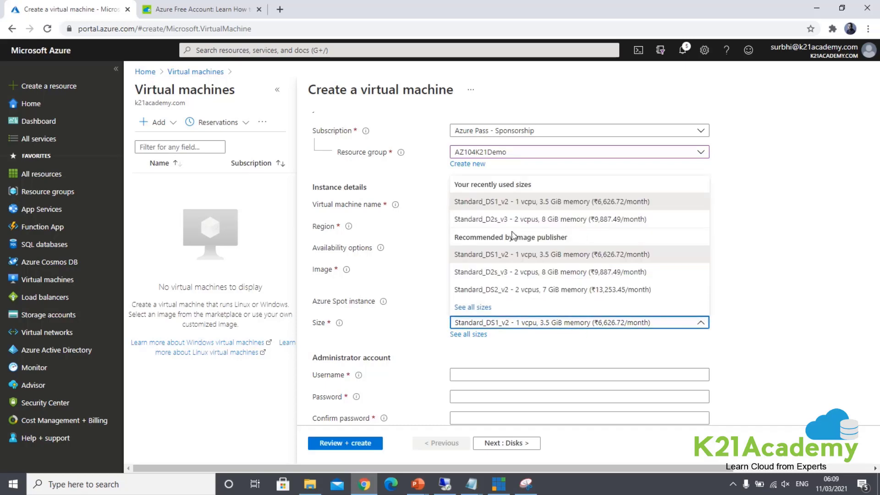
{"action": "left_click", "coordinate": [525, 256]}
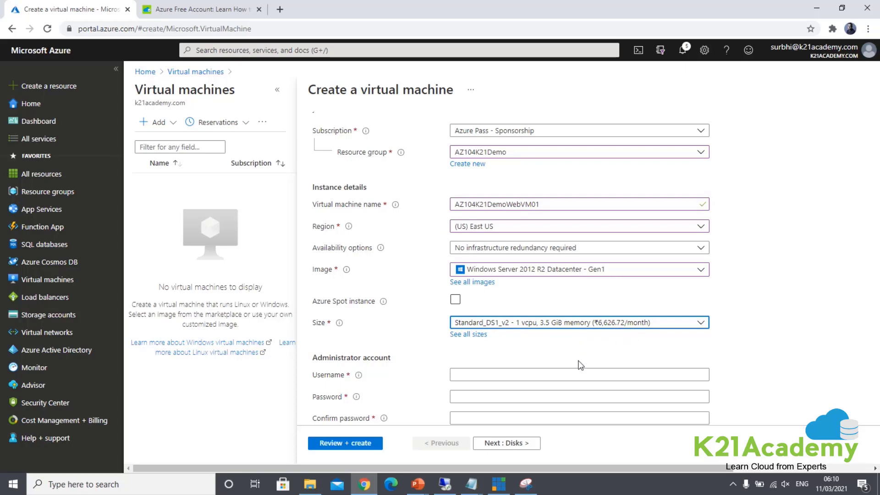
{"action": "scroll", "coordinate": [541, 351], "scroll_direction": "down", "scroll_amount": 1}
Step: Set administrator username 'windows' and enter the password plus its matching confirmation
{"action": "left_click", "coordinate": [480, 319]}
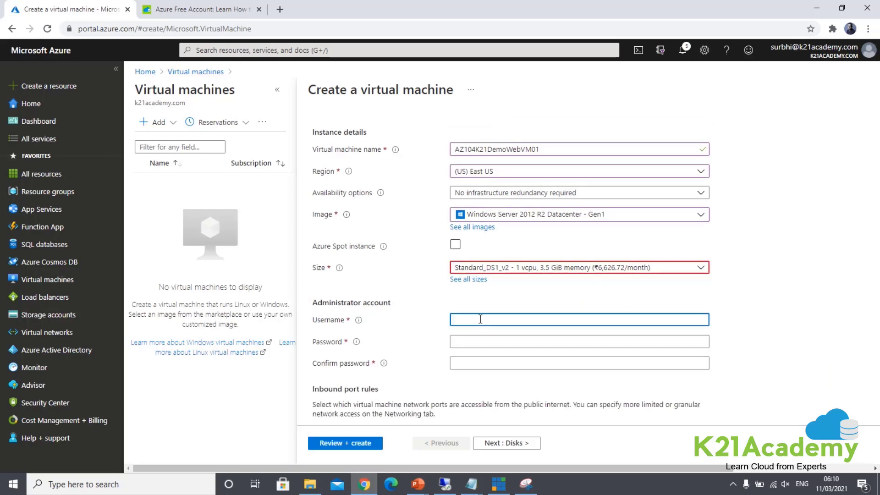
{"action": "type", "text": "windows"}
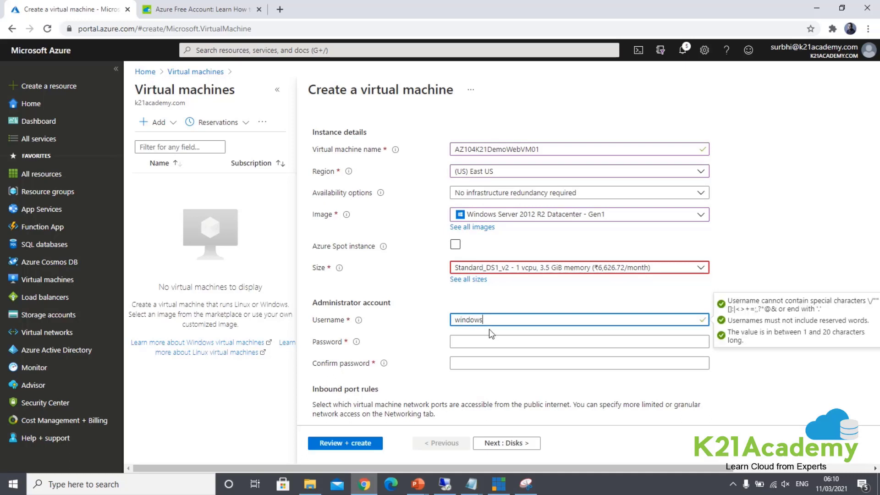
{"action": "left_click", "coordinate": [486, 338]}
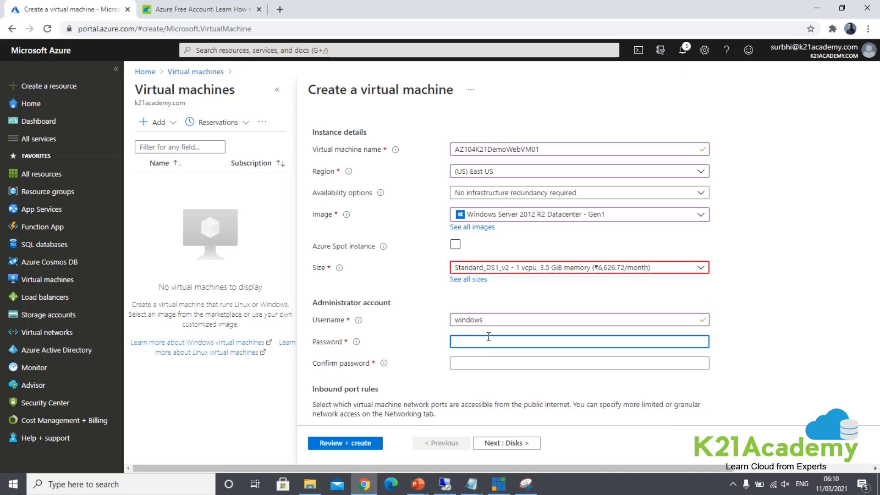
{"action": "type", "text": "••••••••••••"}
{"action": "key", "text": "Tab"}
{"action": "key", "text": "ctrl+v"}
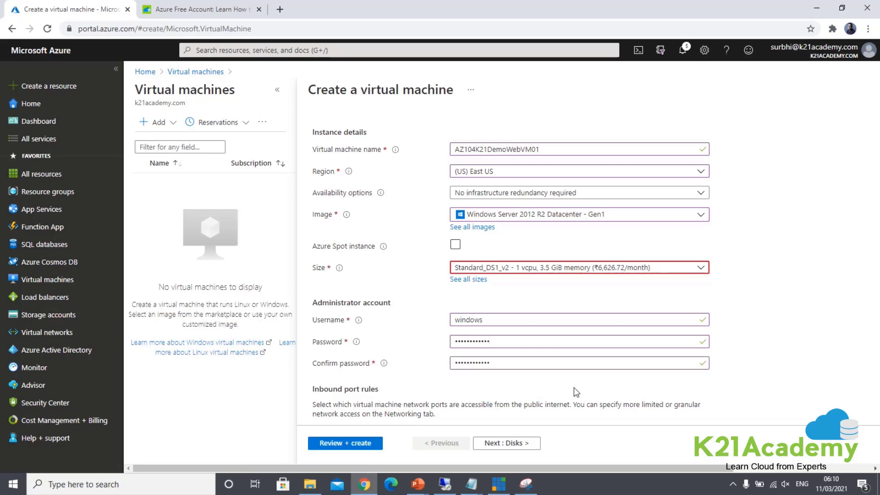
{"action": "scroll", "coordinate": [574, 387], "scroll_direction": "down", "scroll_amount": 4}
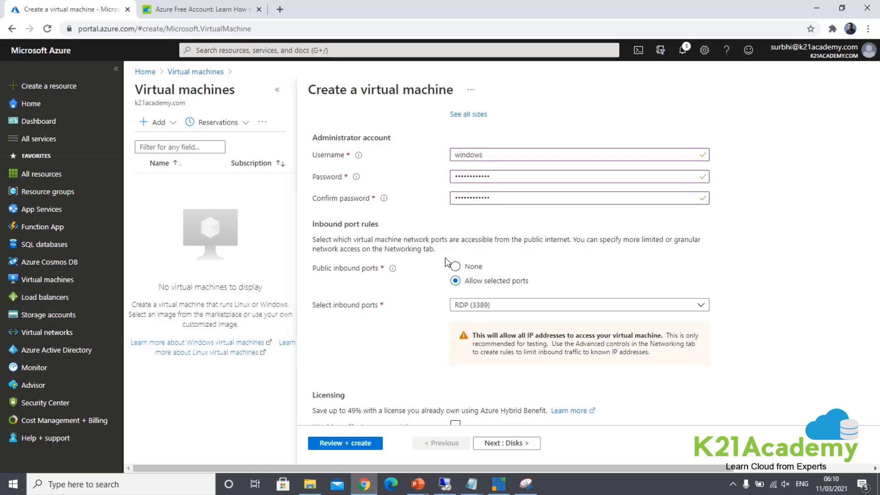
Step: Add HTTP (80) and HTTPS (443) to the RDP (3389) inbound ports, without an existing Windows Server license
{"action": "left_click", "coordinate": [482, 311]}
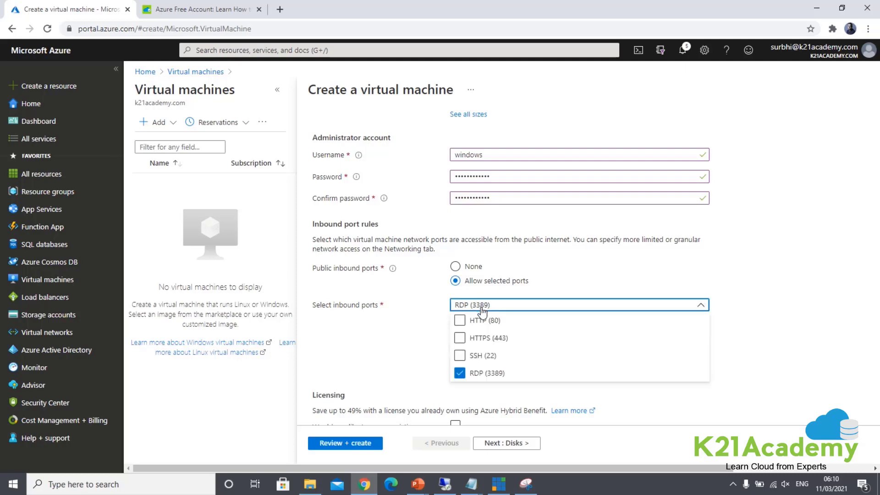
{"action": "left_click", "coordinate": [460, 321]}
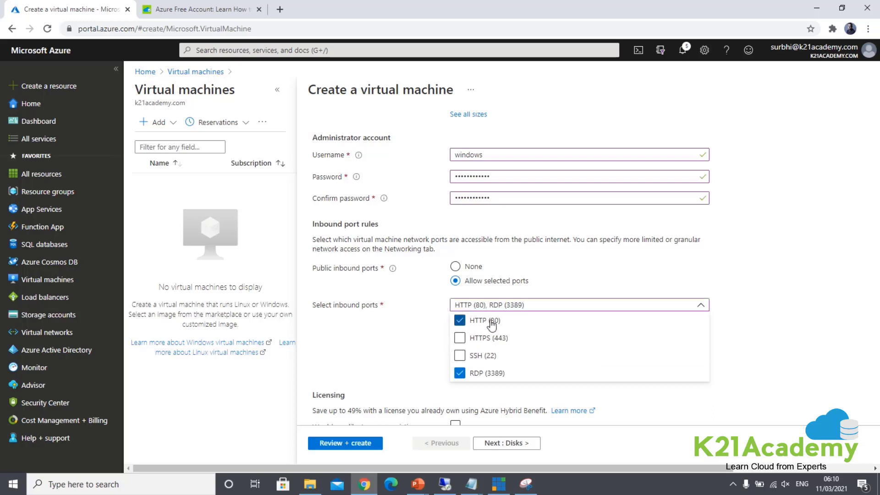
{"action": "left_click", "coordinate": [460, 339]}
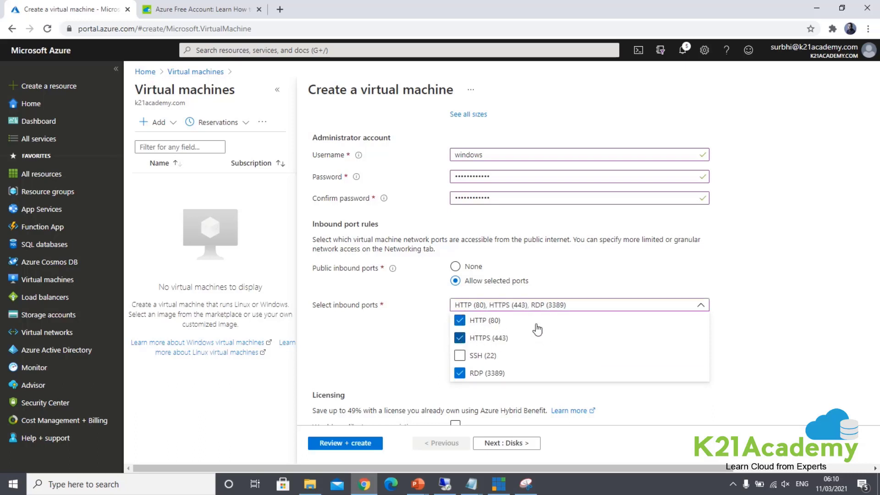
{"action": "left_click", "coordinate": [407, 344]}
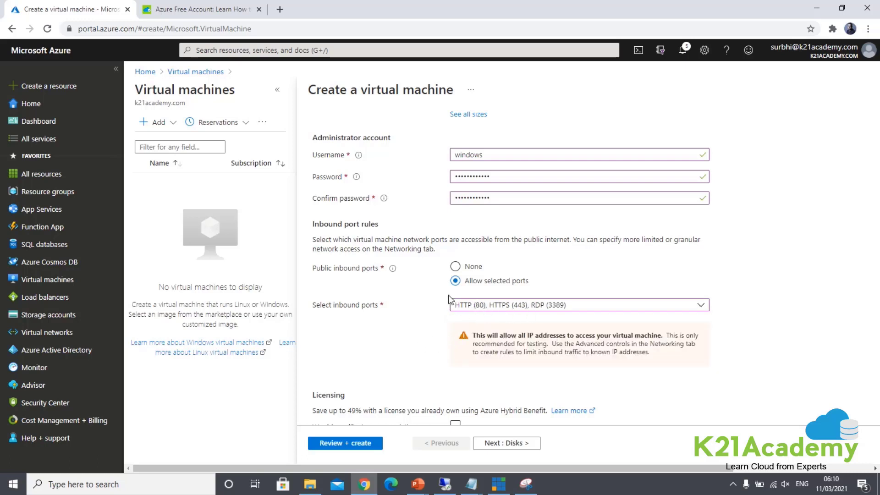
{"action": "scroll", "coordinate": [380, 280], "scroll_direction": "down", "scroll_amount": 2}
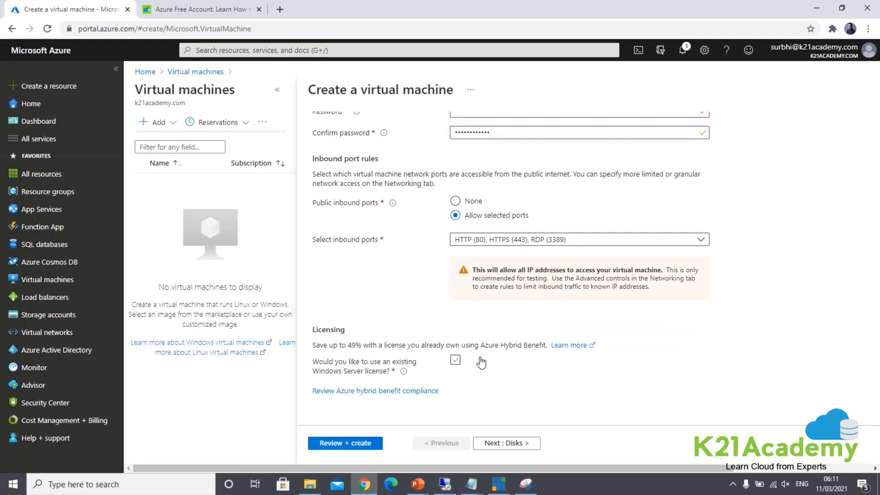
{"action": "left_click", "coordinate": [456, 360]}
{"action": "scroll", "coordinate": [537, 384], "scroll_direction": "up", "scroll_amount": 6}
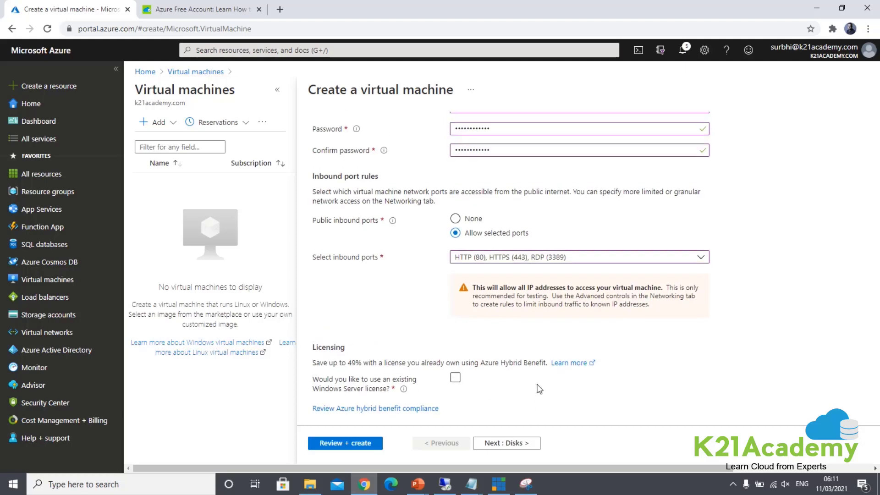
{"action": "scroll", "coordinate": [532, 386], "scroll_direction": "down", "scroll_amount": 4}
{"action": "scroll", "coordinate": [532, 387], "scroll_direction": "up", "scroll_amount": 7}
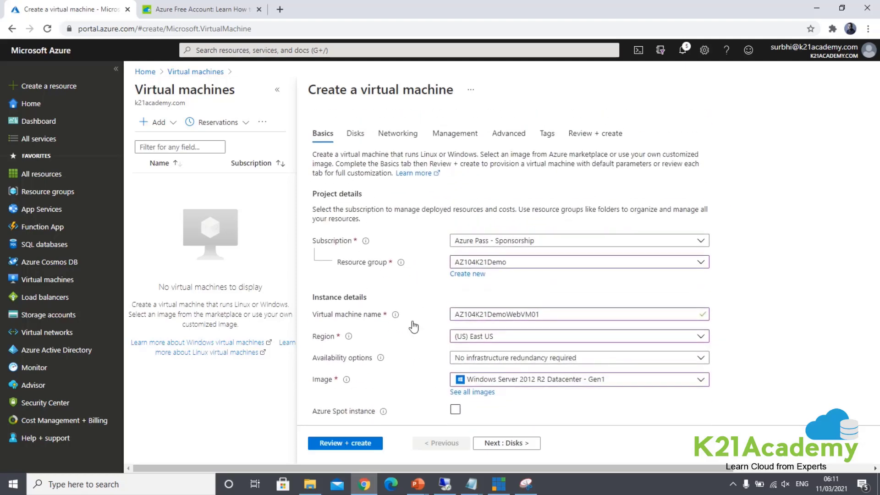
Step: On Disks, keep Premium SSD and the default platform-managed key encryption
{"action": "left_click", "coordinate": [521, 444]}
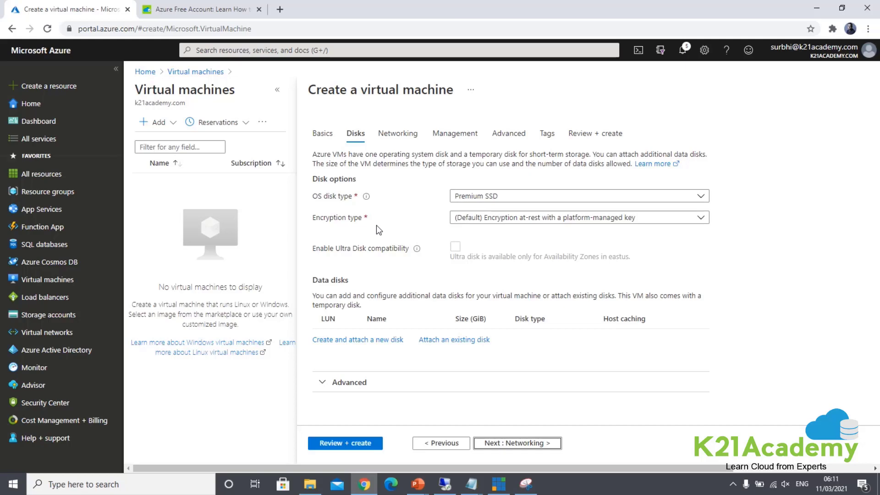
{"action": "left_click", "coordinate": [531, 218]}
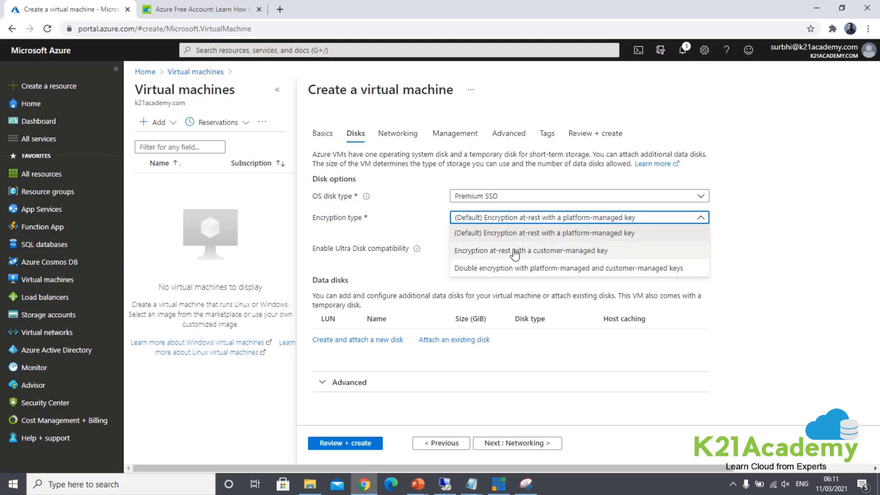
{"action": "left_click", "coordinate": [398, 226]}
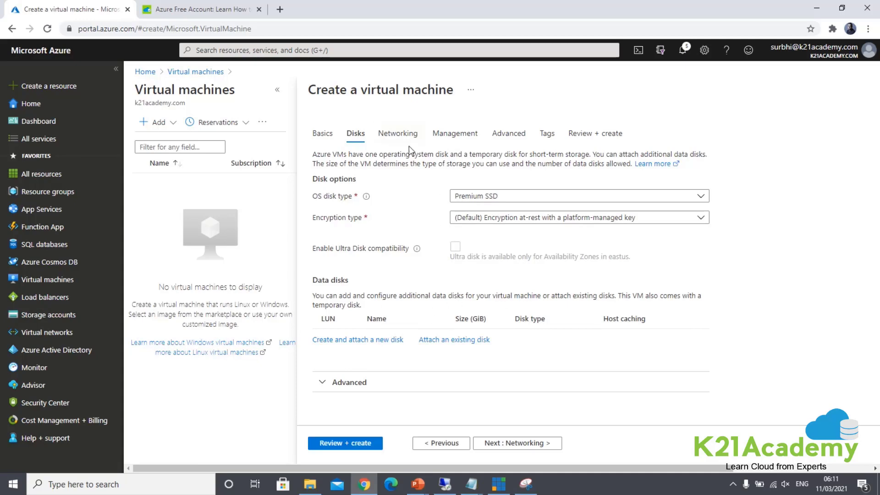
Step: Review Networking defaults: new AZ104K21Demo-vnet, subnet default (10.1.0.0/24) and new public IP
{"action": "left_click", "coordinate": [502, 446]}
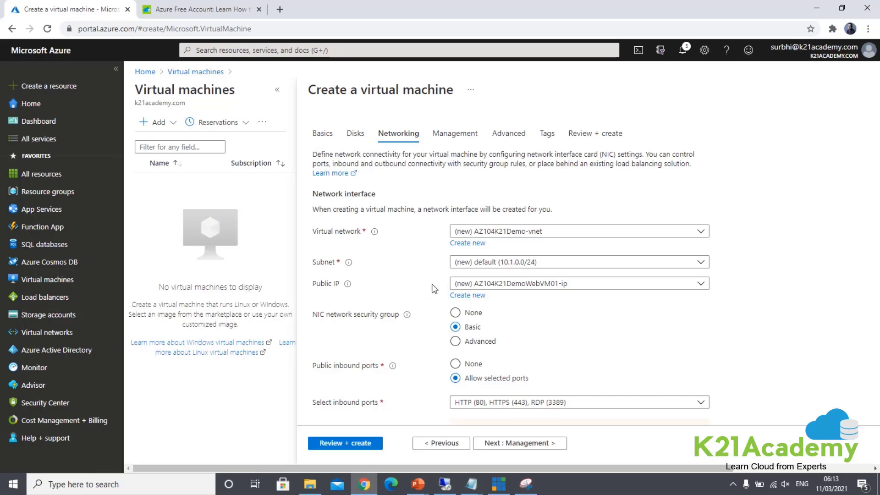
{"action": "scroll", "coordinate": [438, 293], "scroll_direction": "down", "scroll_amount": 2}
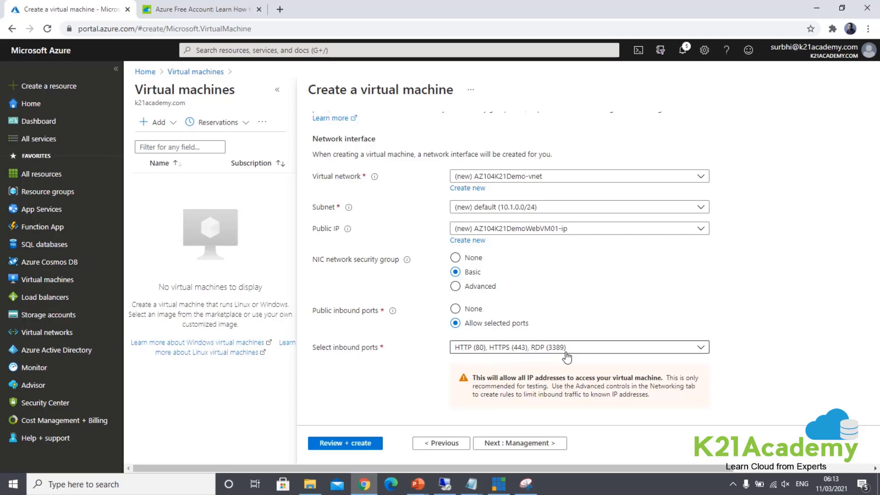
{"action": "scroll", "coordinate": [566, 357], "scroll_direction": "down", "scroll_amount": 3}
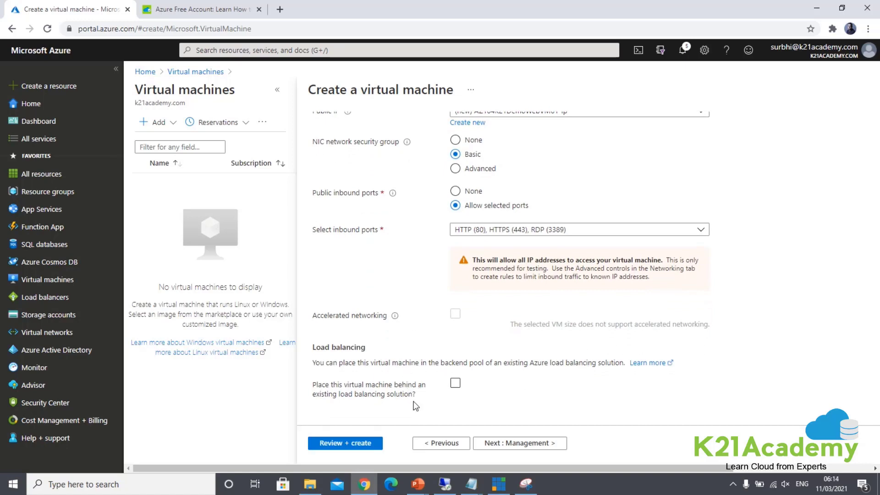
{"action": "scroll", "coordinate": [415, 406], "scroll_direction": "up", "scroll_amount": 4}
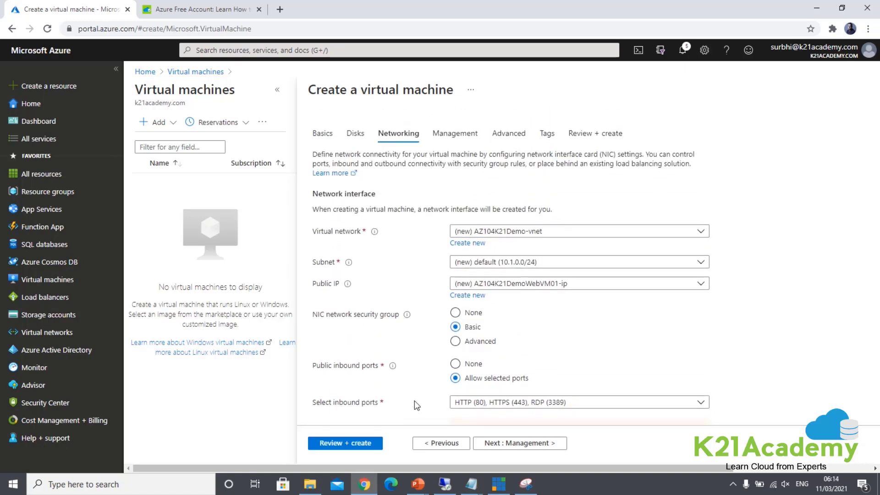
Step: Review the default Management settings without changing anything
{"action": "left_click", "coordinate": [525, 442]}
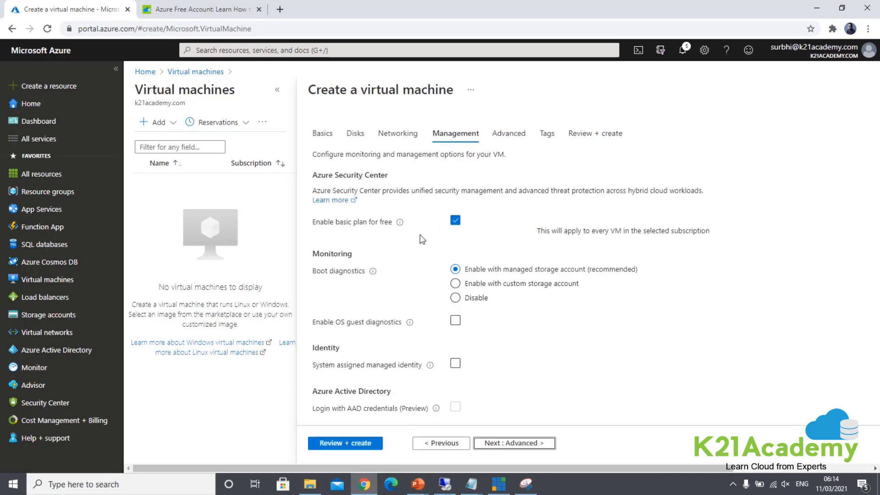
{"action": "scroll", "coordinate": [413, 242], "scroll_direction": "down", "scroll_amount": 1}
{"action": "scroll", "coordinate": [409, 226], "scroll_direction": "up", "scroll_amount": 1}
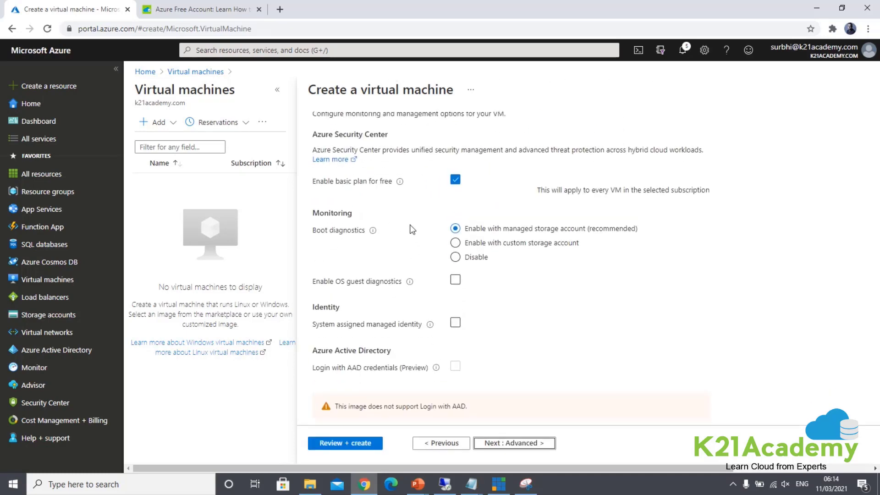
{"action": "scroll", "coordinate": [392, 279], "scroll_direction": "down", "scroll_amount": 3}
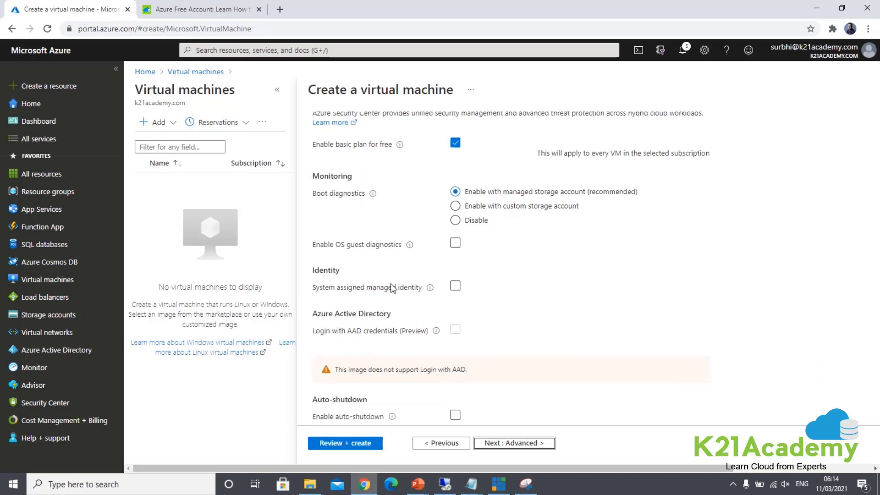
{"action": "scroll", "coordinate": [398, 279], "scroll_direction": "down", "scroll_amount": 3}
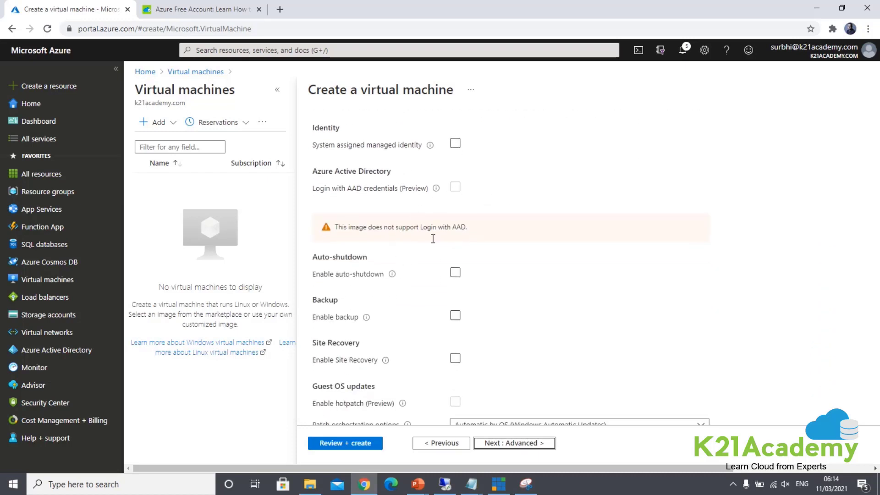
{"action": "scroll", "coordinate": [413, 328], "scroll_direction": "down", "scroll_amount": 2}
{"action": "scroll", "coordinate": [412, 332], "scroll_direction": "up", "scroll_amount": 8}
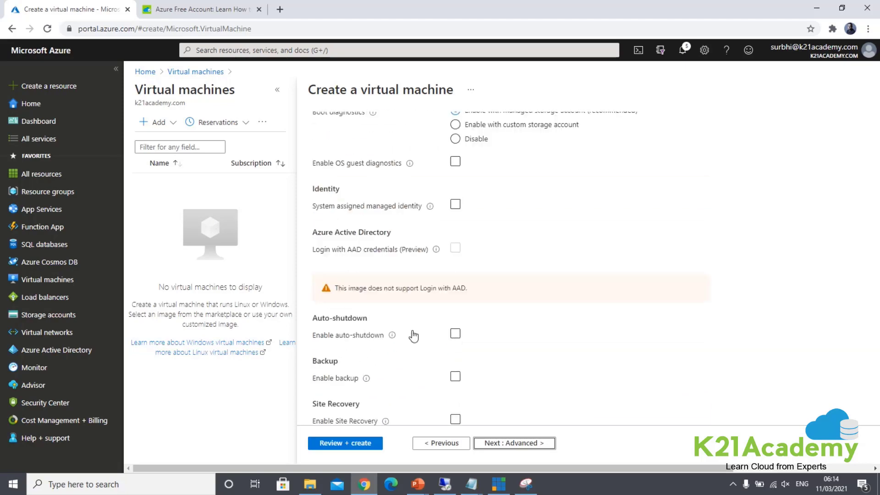
Step: Move to Advanced and review its defaults: no host group, no proximity placement group, Gen 1
{"action": "left_click", "coordinate": [527, 448]}
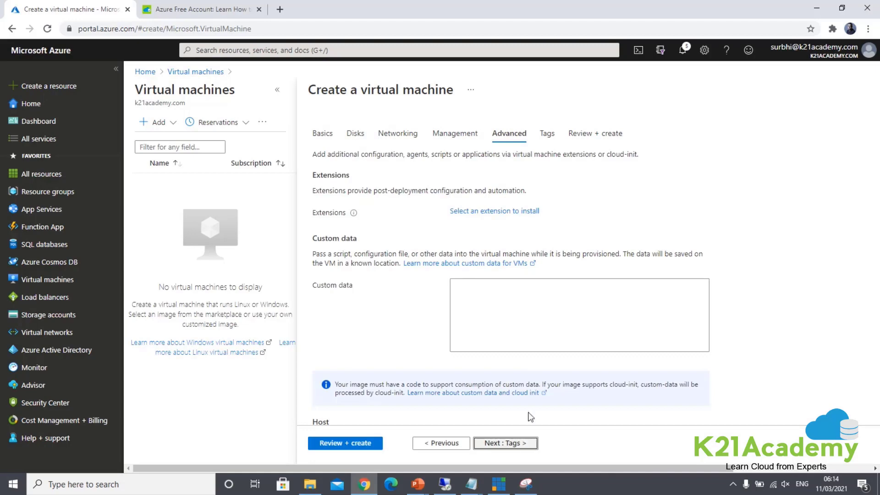
{"action": "scroll", "coordinate": [426, 293], "scroll_direction": "down", "scroll_amount": 1}
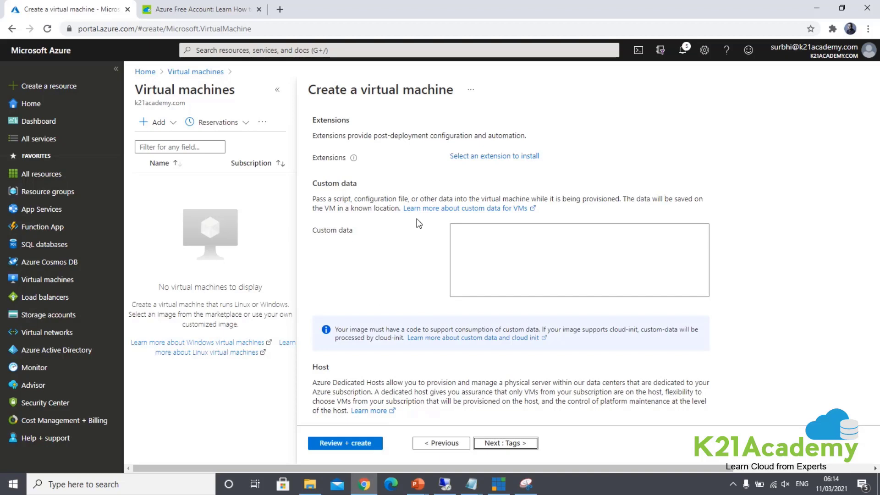
{"action": "scroll", "coordinate": [418, 224], "scroll_direction": "down", "scroll_amount": 4}
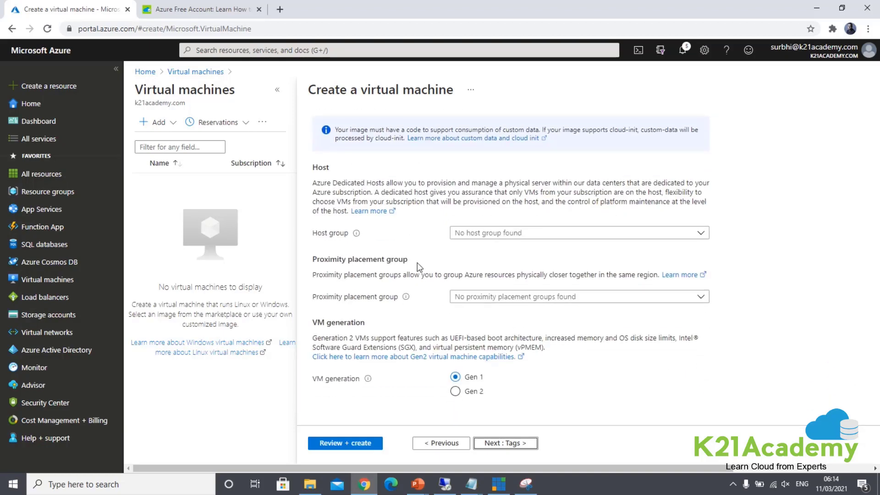
{"action": "scroll", "coordinate": [417, 263], "scroll_direction": "up", "scroll_amount": 5}
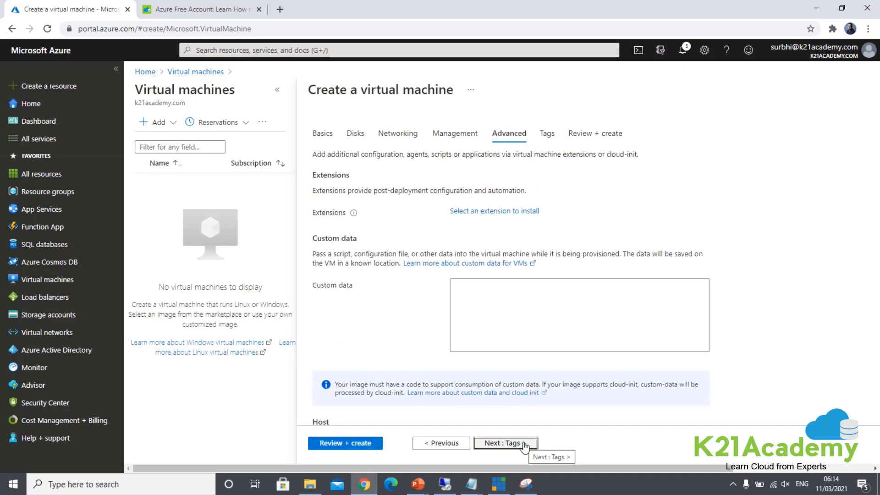
Step: Skip Tags and run Review + create until validation passes for Standard DS1 v2
{"action": "left_click", "coordinate": [500, 439]}
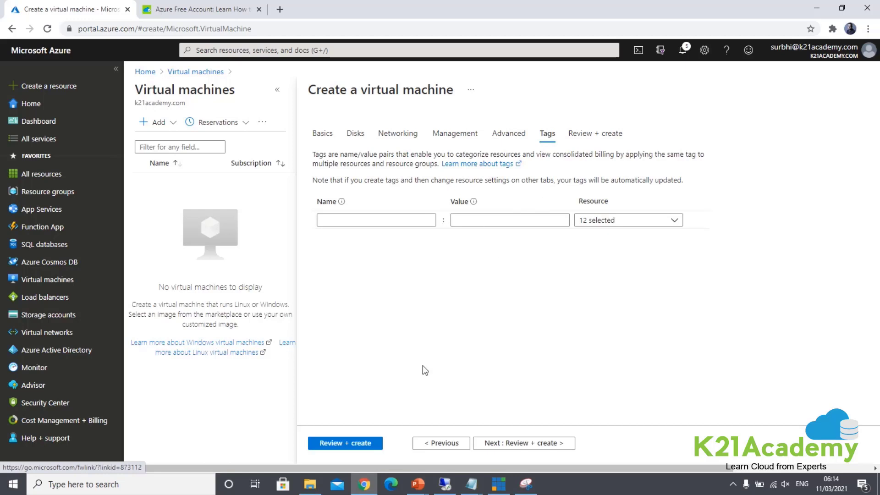
{"action": "left_click", "coordinate": [532, 443]}
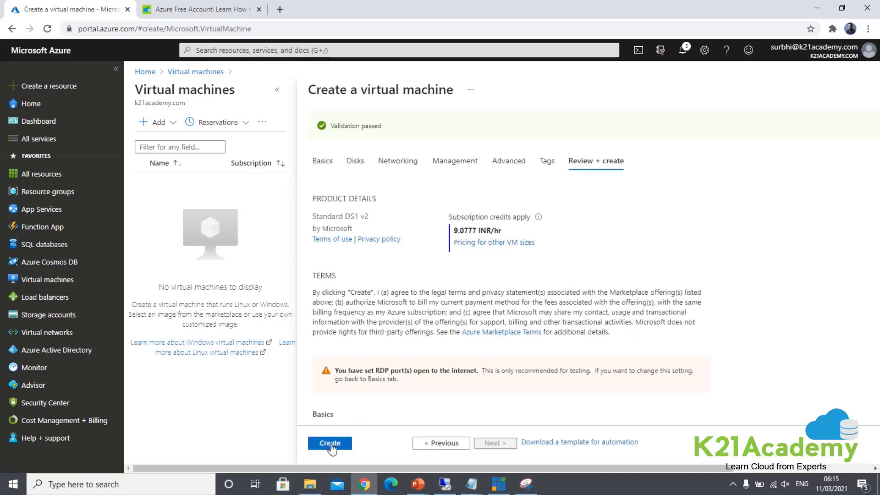
Step: Create the VM, then return from the free-account article to the in-progress deployment
{"action": "left_click", "coordinate": [330, 444]}
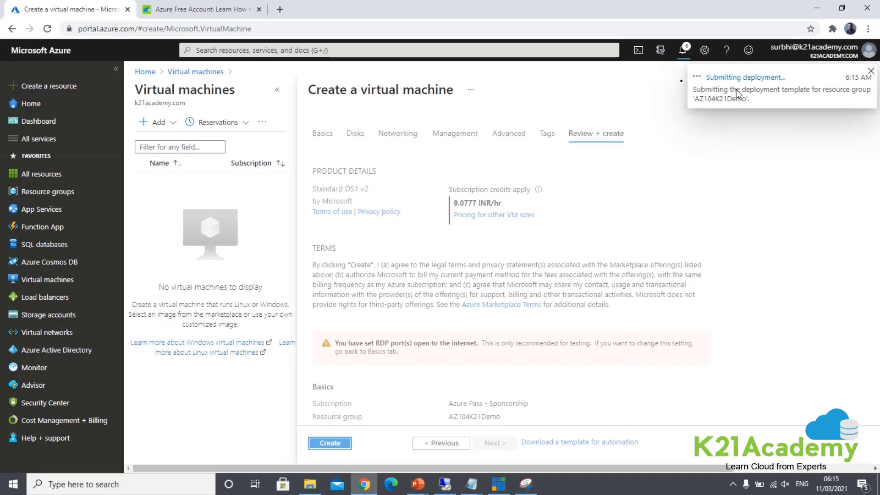
{"action": "left_click", "coordinate": [172, 11]}
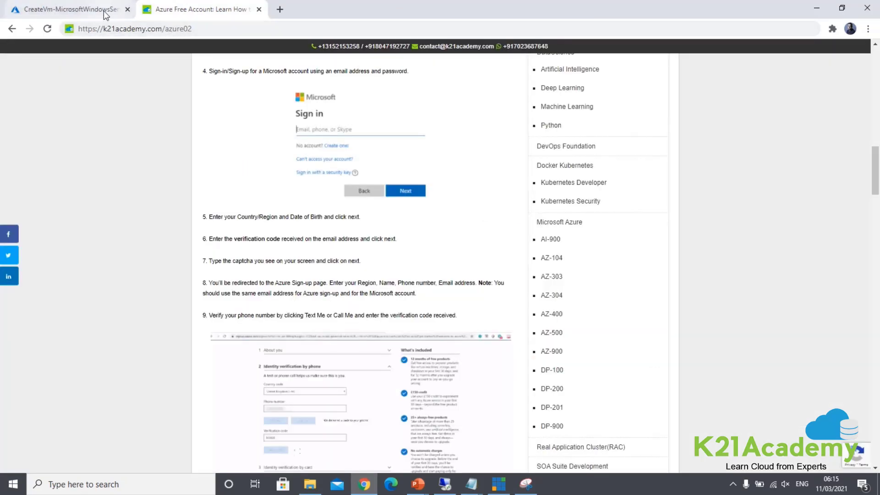
{"action": "scroll", "coordinate": [282, 169], "scroll_direction": "up", "scroll_amount": 15}
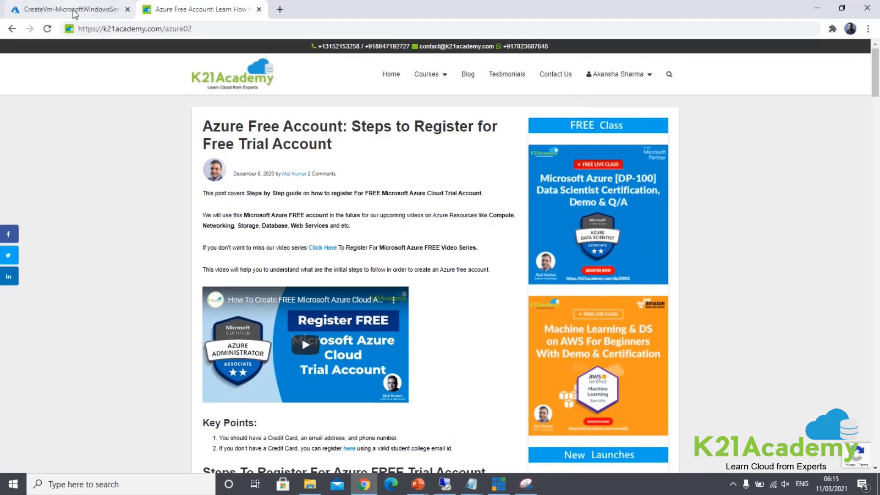
{"action": "left_click", "coordinate": [75, 12]}
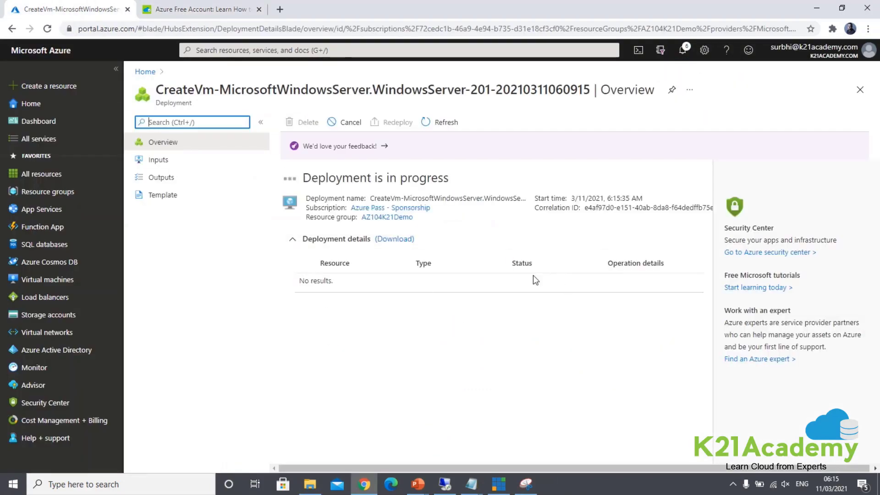
Step: Open the running AZ104K21DemoWebVM01 overview from the completed deployment
{"action": "left_click", "coordinate": [533, 276]}
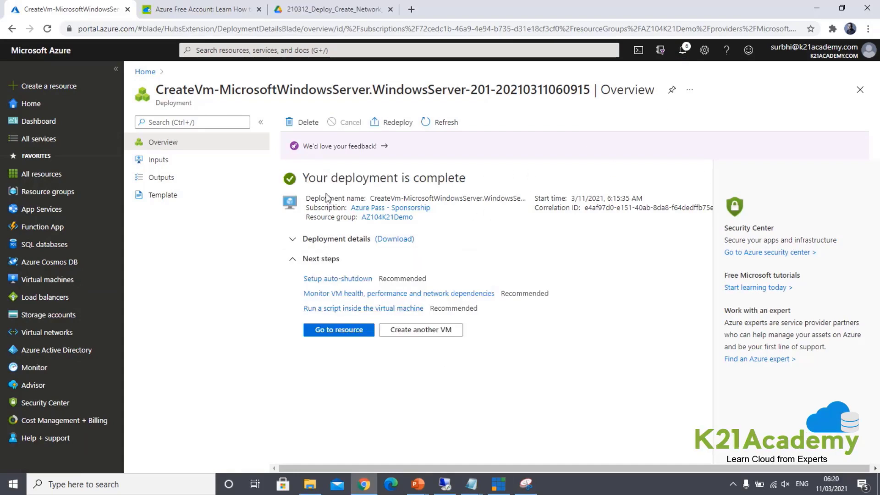
{"action": "left_click", "coordinate": [341, 330]}
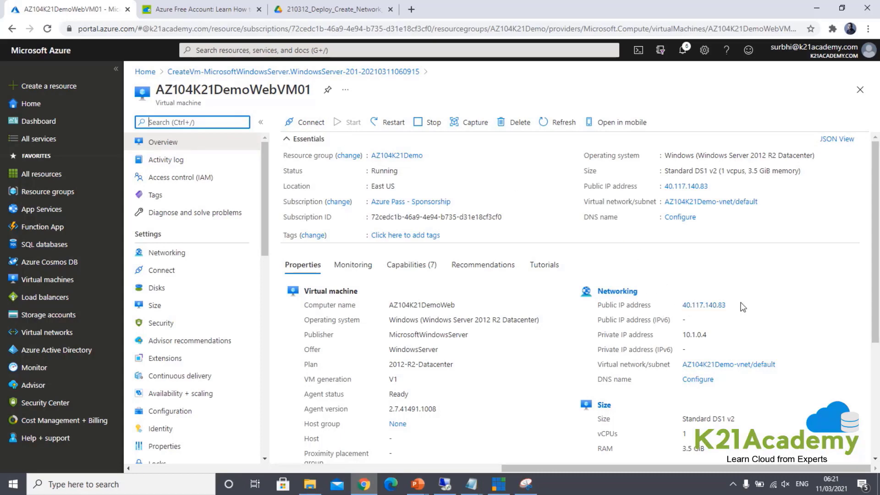
Step: Show the VM's Networking page, with NSG rules allowing RDP 3389, HTTP 80 and HTTPS 443
{"action": "left_click_drag", "start_coordinate": [741, 306], "coordinate": [678, 307]}
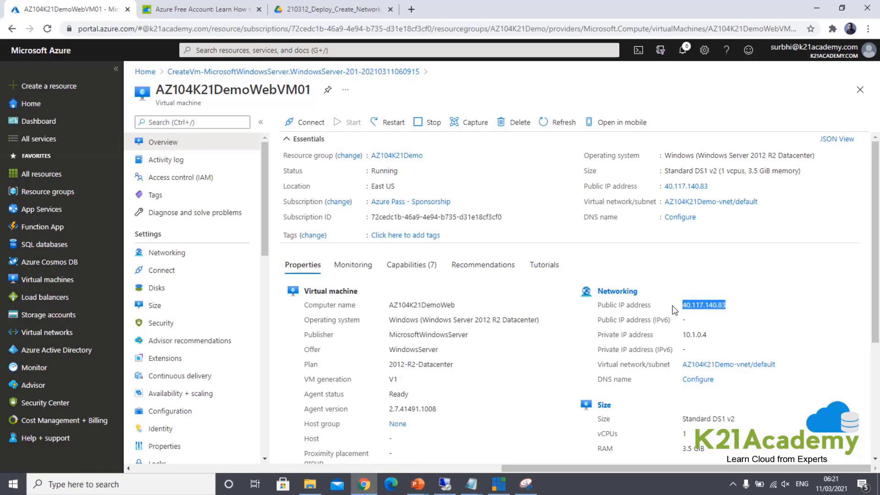
{"action": "left_click", "coordinate": [213, 257]}
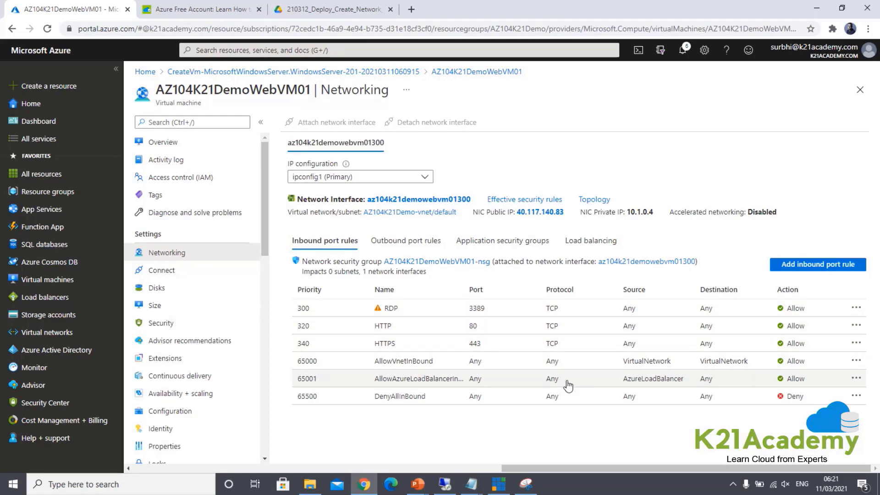
{"action": "left_click", "coordinate": [143, 484]}
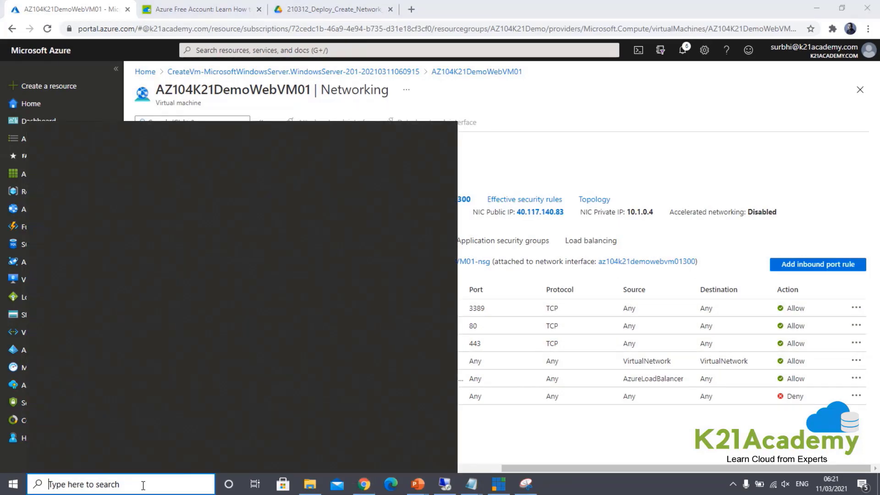
Step: Search Windows for 'remote' and launch the Remote Desktop Connection app
{"action": "type", "text": "remote"}
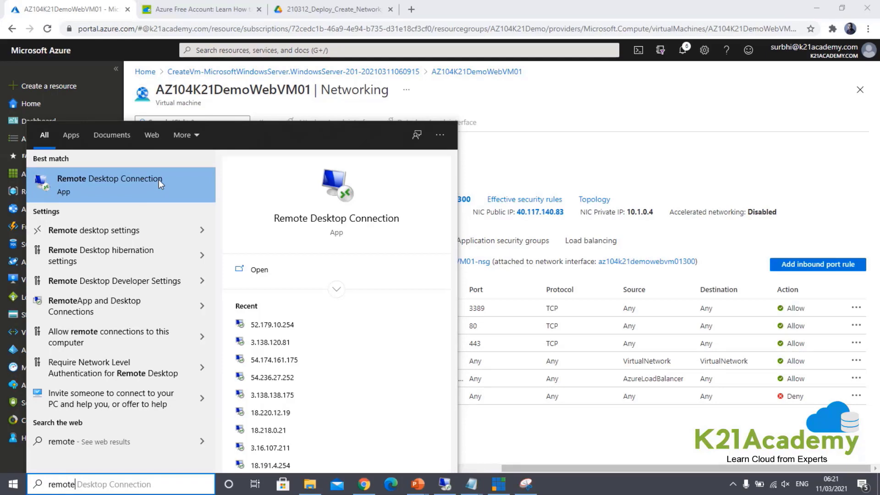
{"action": "left_click", "coordinate": [186, 185]}
Step: Clear the old computer address and copy public IP 40.117.140.83 from the VM overview
{"action": "key", "text": "BackSpace"}
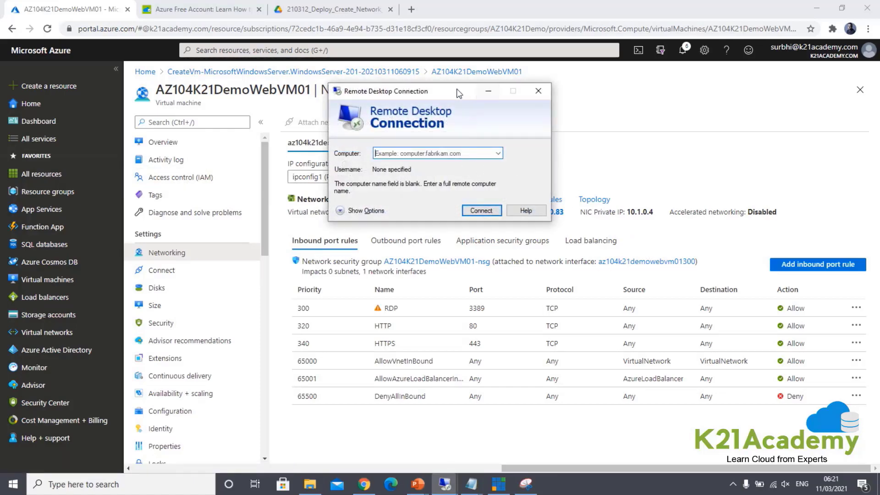
{"action": "left_click_drag", "start_coordinate": [460, 92], "coordinate": [600, 156]}
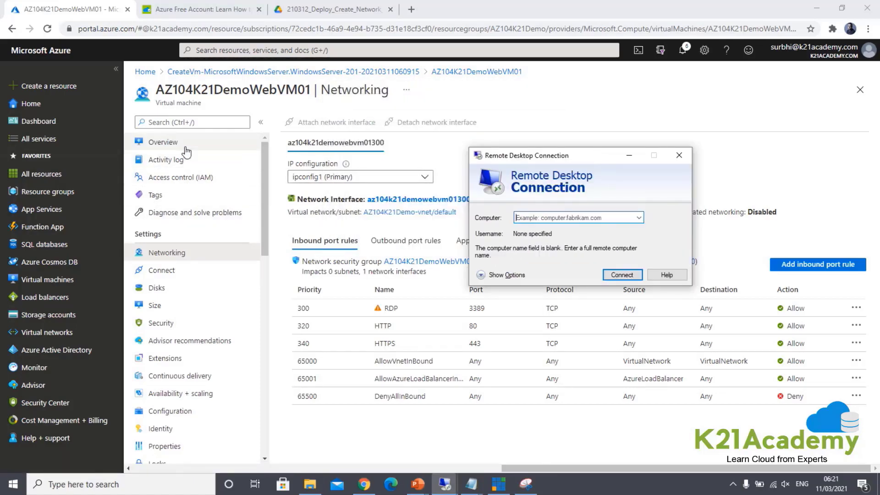
{"action": "left_click", "coordinate": [162, 142]}
{"action": "double_click", "coordinate": [700, 306]}
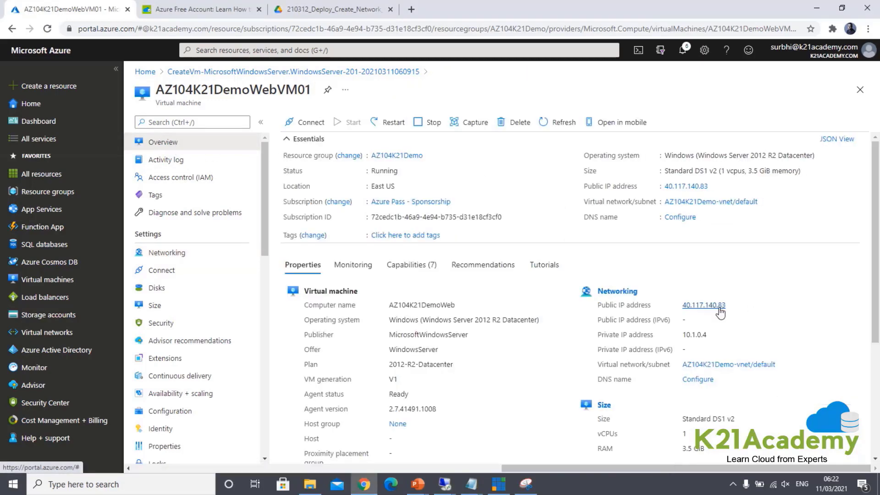
{"action": "right_click", "coordinate": [700, 306]}
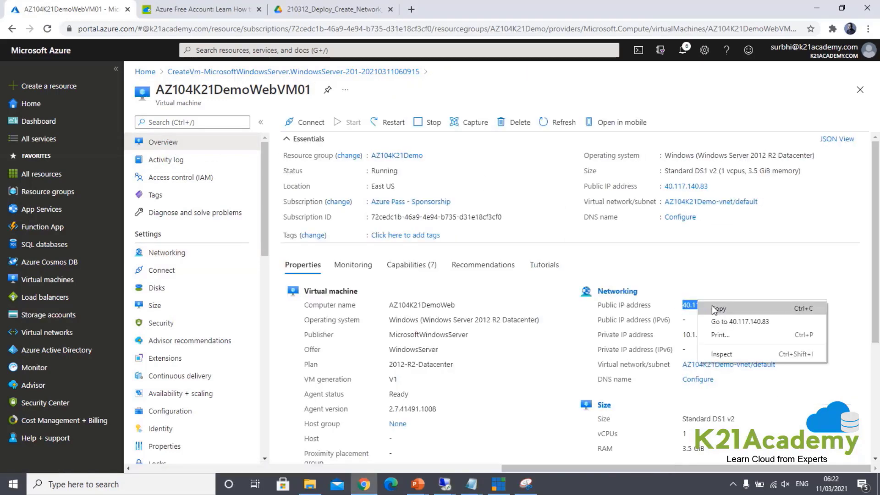
{"action": "left_click", "coordinate": [714, 306]}
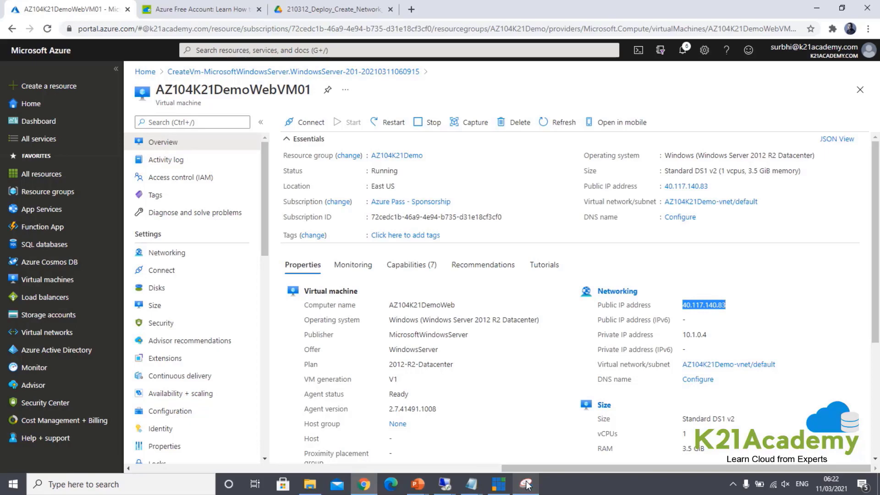
{"action": "left_click", "coordinate": [120, 486]}
Step: Relaunch Remote Desktop Connection and enter the VM address 40.117.140.83
{"action": "type", "text": "remote"}
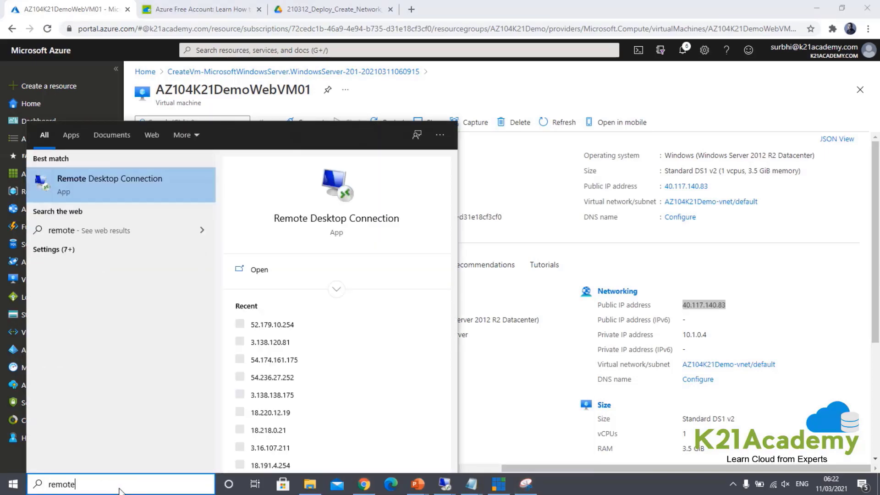
{"action": "key", "text": "Return"}
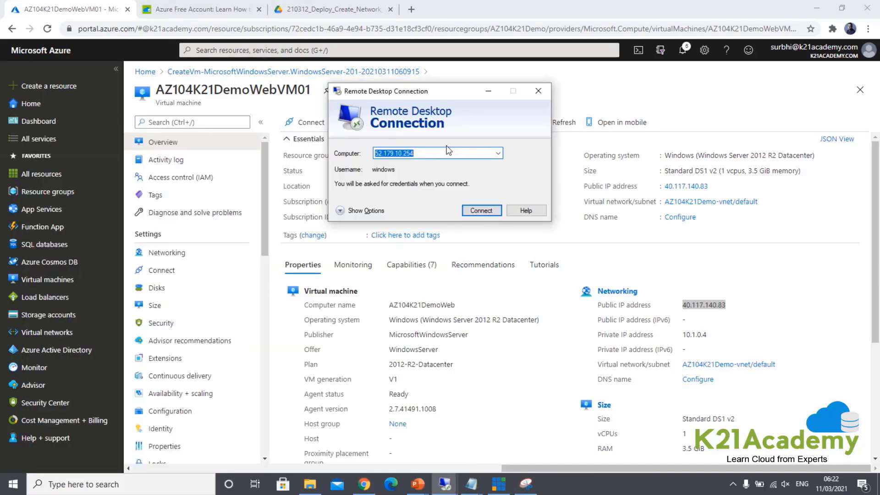
{"action": "key", "text": "BackSpace"}
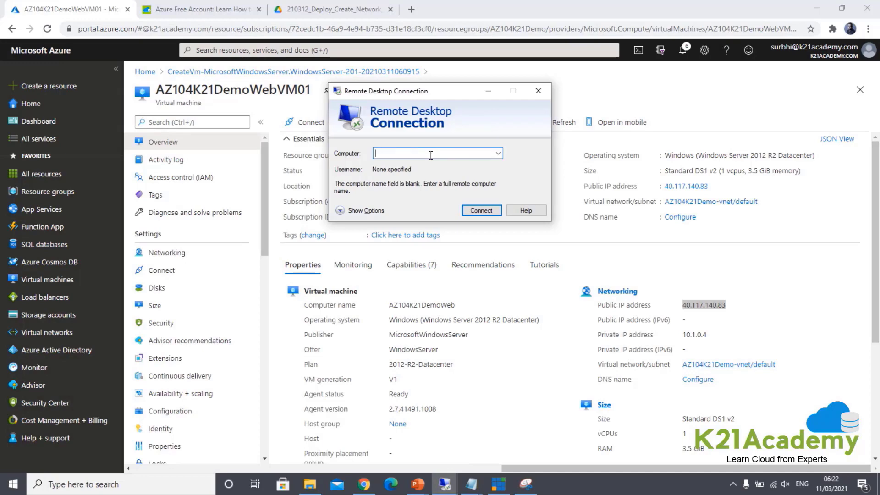
{"action": "type", "text": "40.117.140.83"}
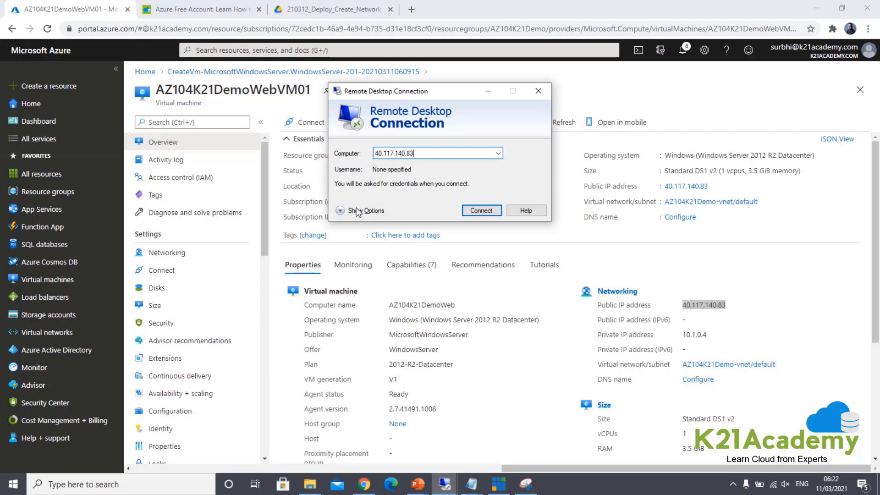
Step: Sign in with the admin username and password, accepting the certificate warning
{"action": "left_click", "coordinate": [341, 211]}
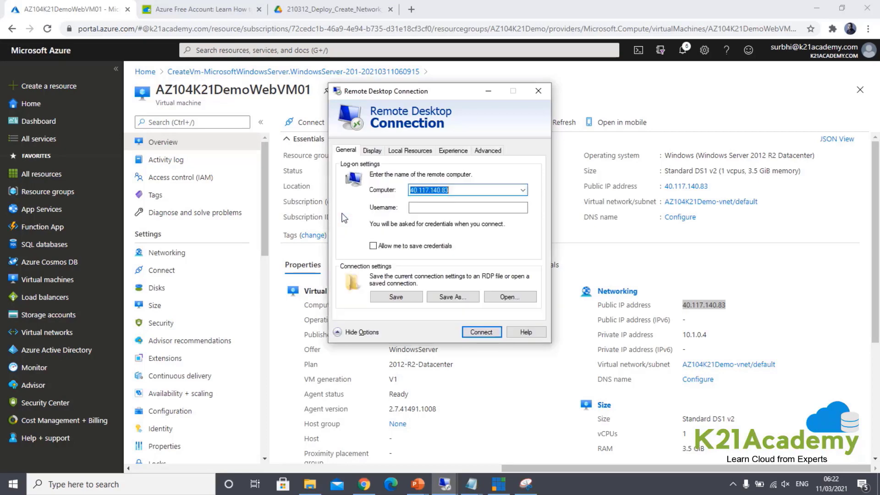
{"action": "left_click", "coordinate": [426, 209]}
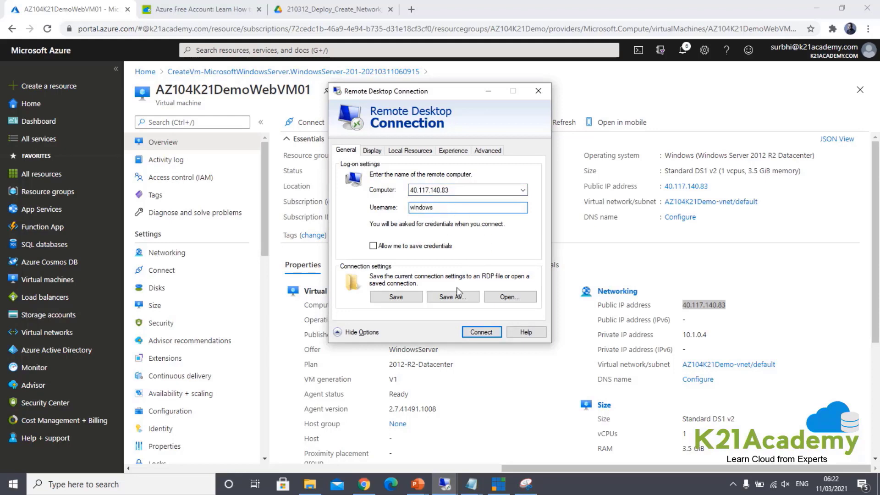
{"action": "left_click", "coordinate": [478, 332]}
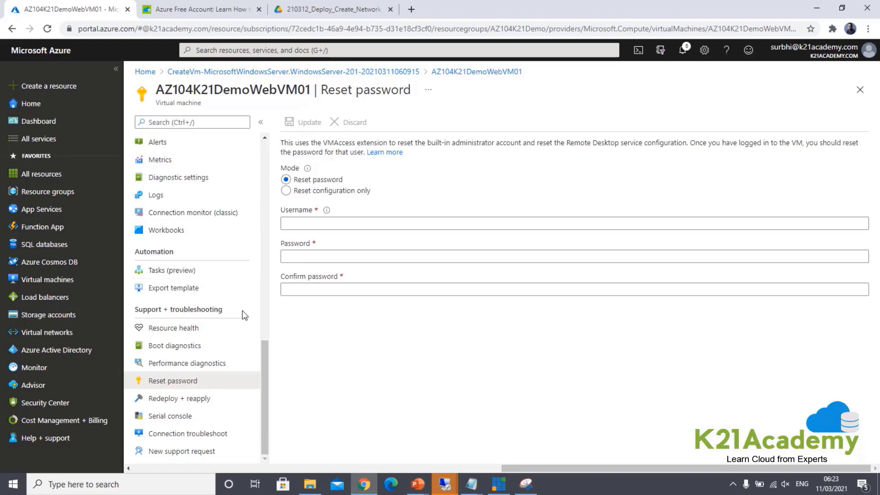
{"action": "left_click", "coordinate": [444, 484]}
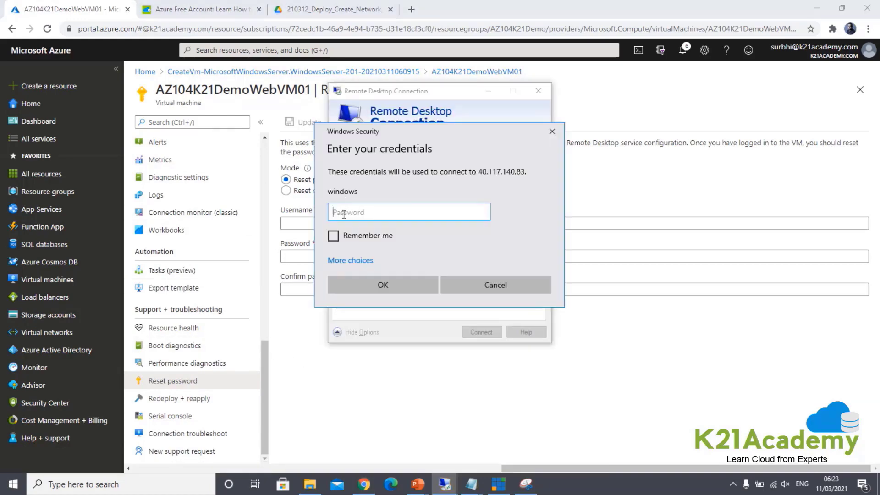
{"action": "type", "text": "*********"}
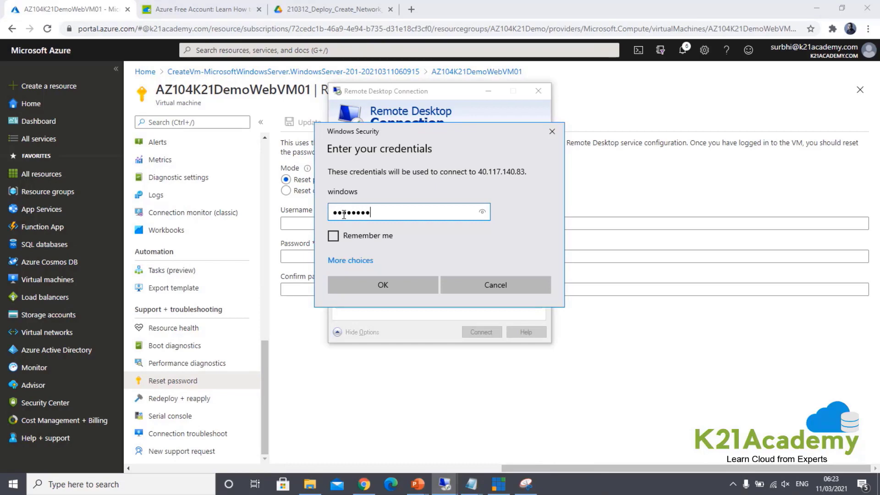
{"action": "left_click", "coordinate": [425, 285]}
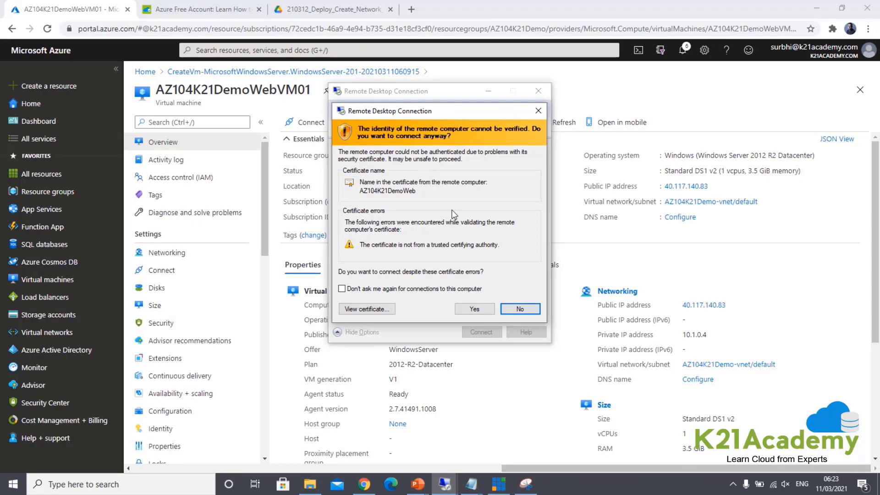
{"action": "left_click", "coordinate": [474, 309]}
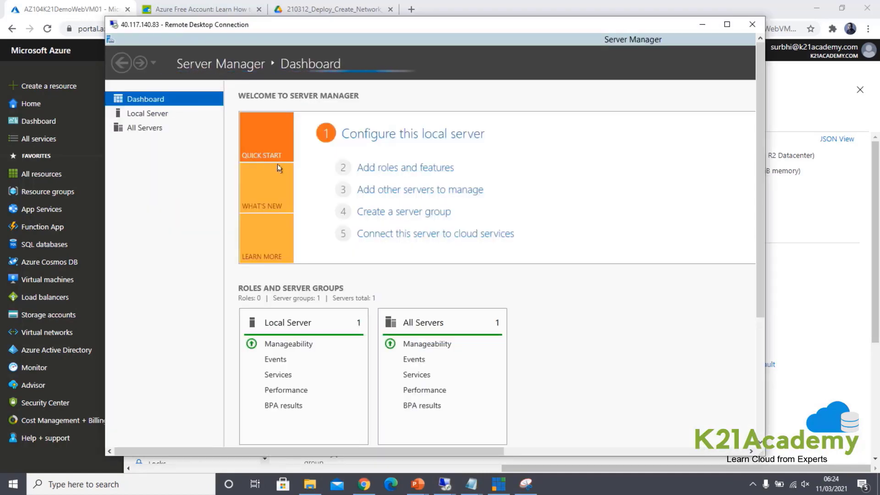
Step: Start a role-based install on this server and select Web Server (IIS) with its management tools
{"action": "left_click", "coordinate": [382, 168]}
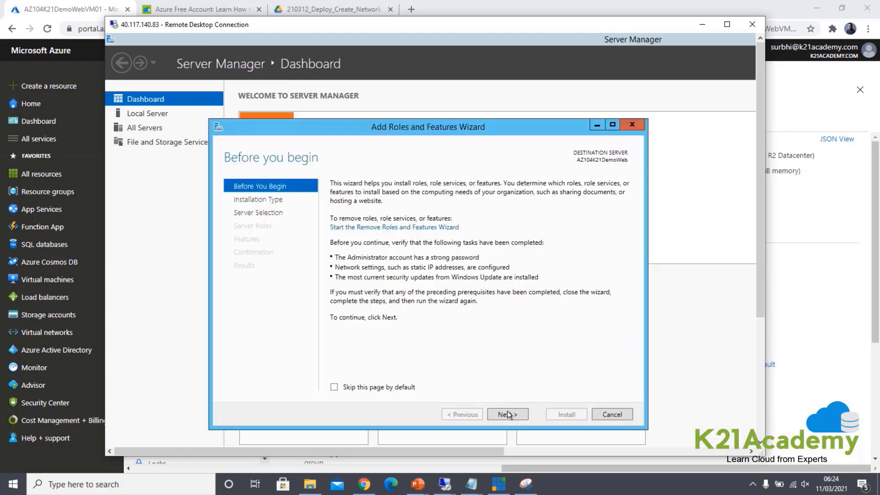
{"action": "left_click", "coordinate": [515, 415]}
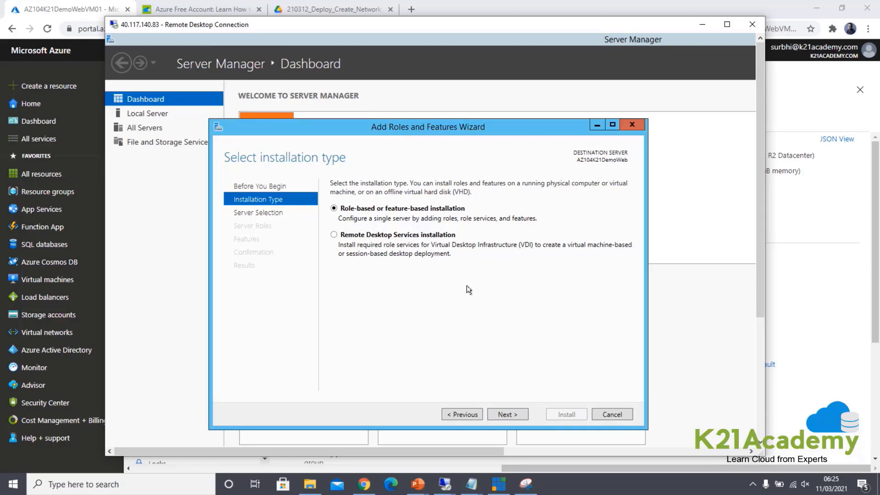
{"action": "left_click", "coordinate": [502, 418]}
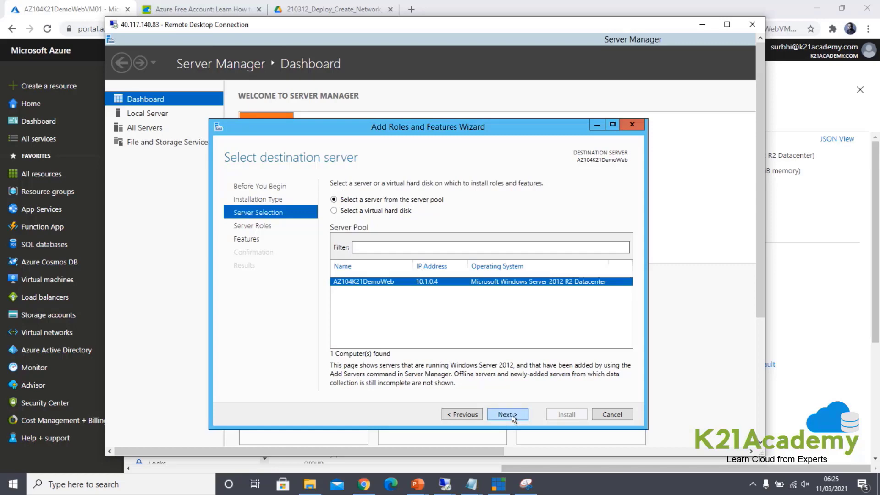
{"action": "left_click", "coordinate": [512, 414]}
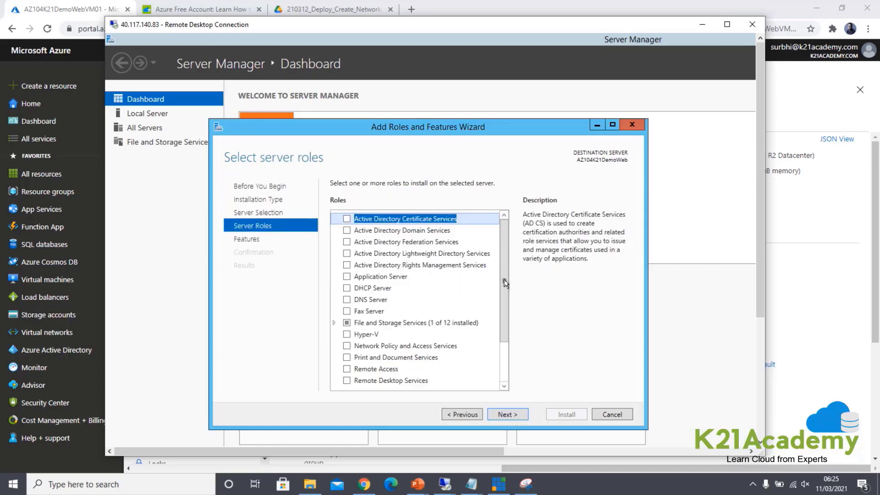
{"action": "left_click_drag", "start_coordinate": [504, 282], "coordinate": [500, 369]}
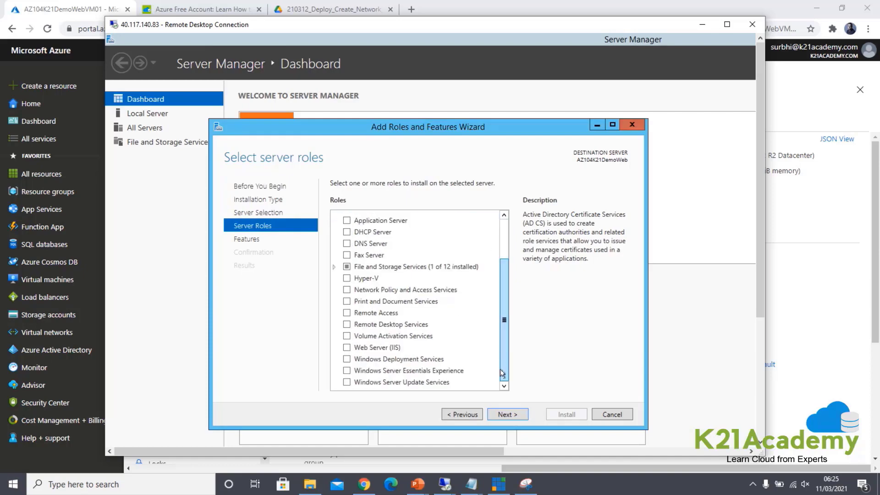
{"action": "left_click", "coordinate": [346, 348]}
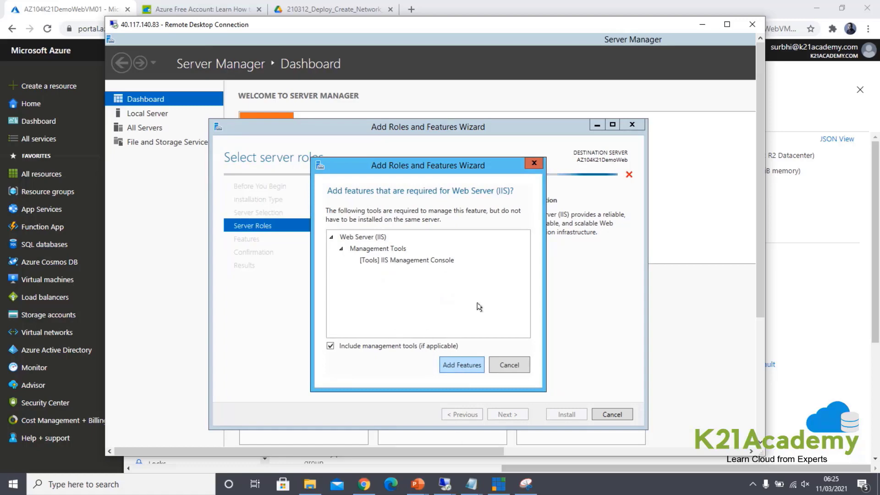
{"action": "left_click", "coordinate": [462, 363]}
{"action": "left_click", "coordinate": [462, 360]}
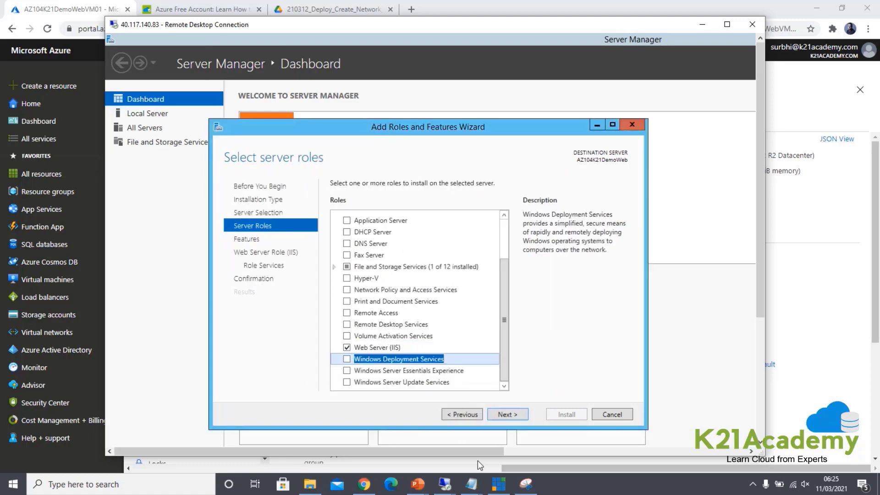
Step: Keep the default features and role services, install IIS, and close the wizard
{"action": "left_click", "coordinate": [508, 413]}
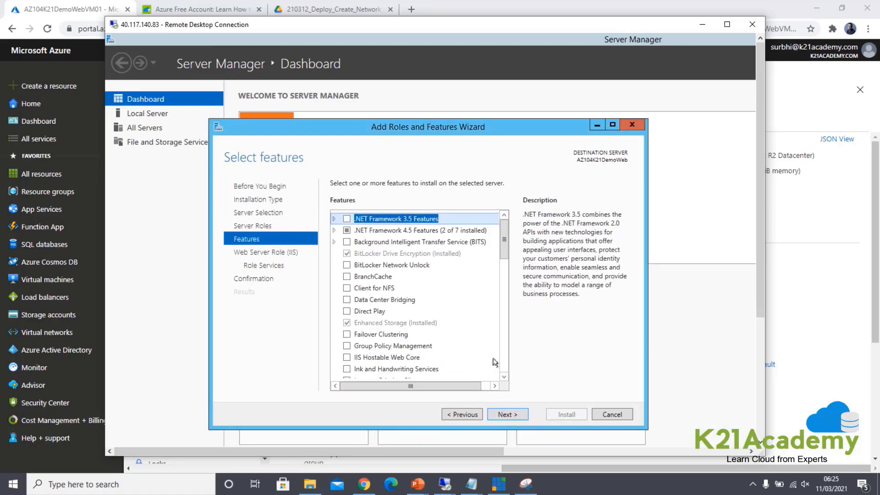
{"action": "left_click", "coordinate": [516, 415]}
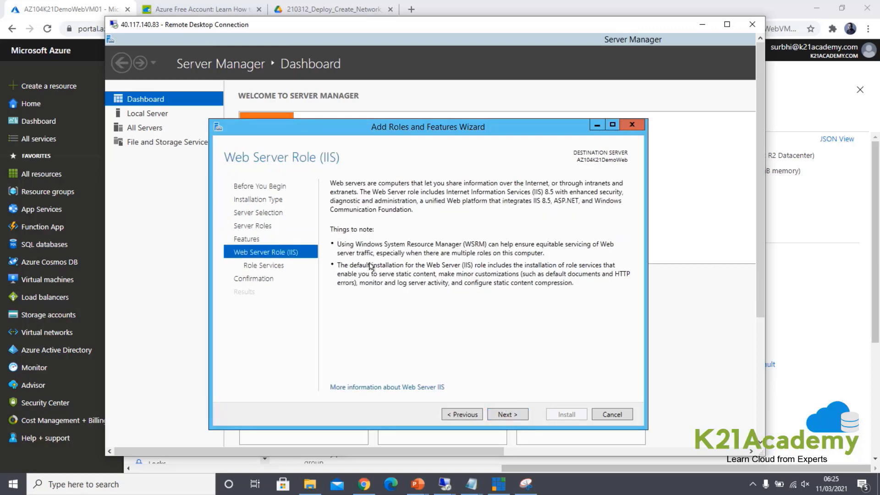
{"action": "left_click", "coordinate": [527, 414]}
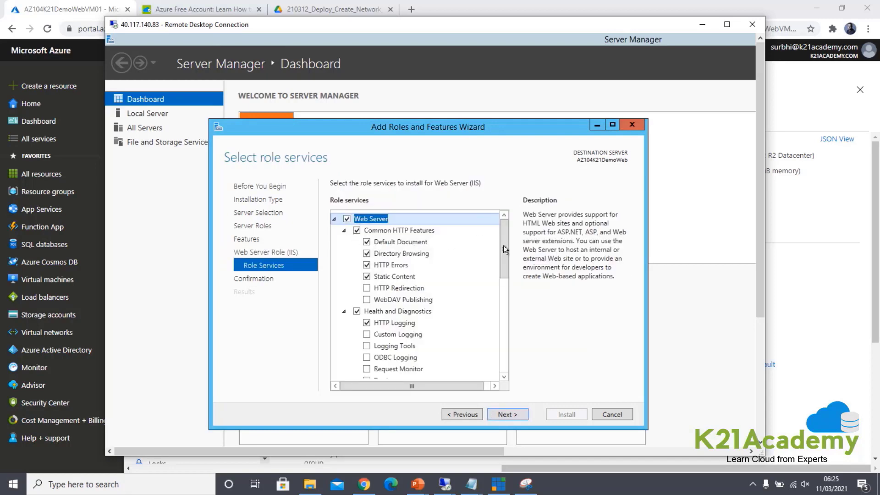
{"action": "scroll", "coordinate": [515, 419], "scroll_direction": "down", "scroll_amount": 1}
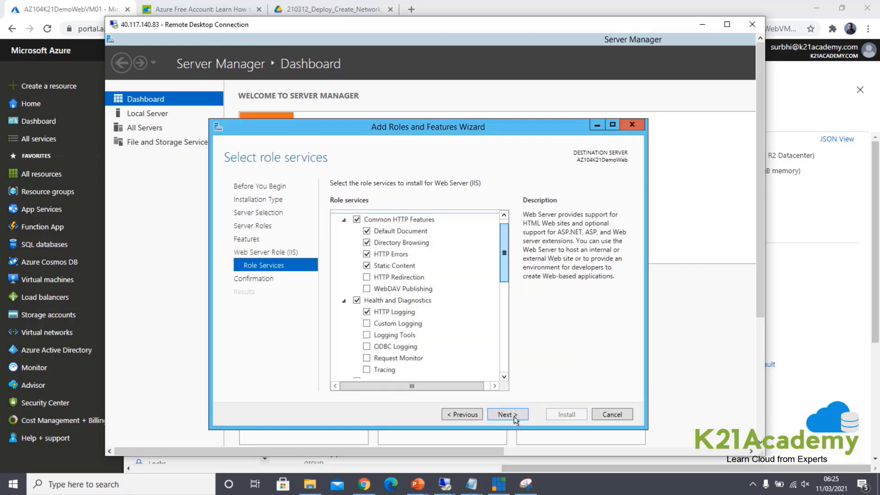
{"action": "left_click", "coordinate": [507, 414]}
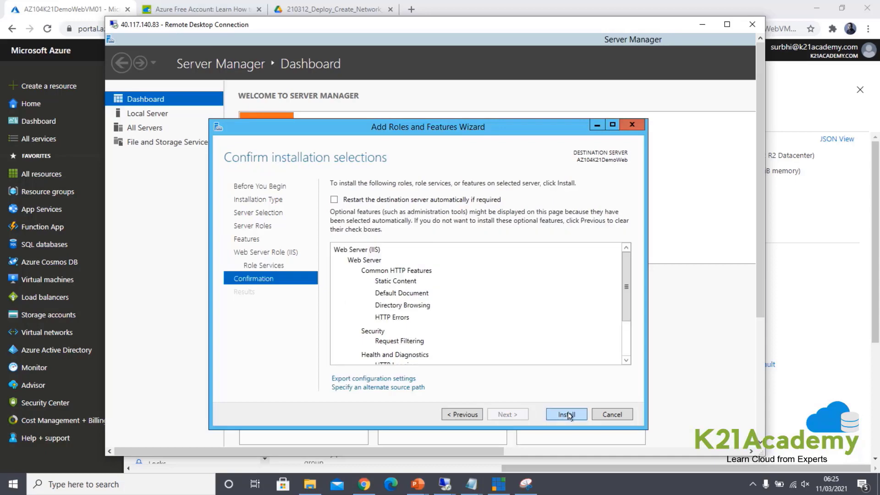
{"action": "left_click", "coordinate": [567, 415]}
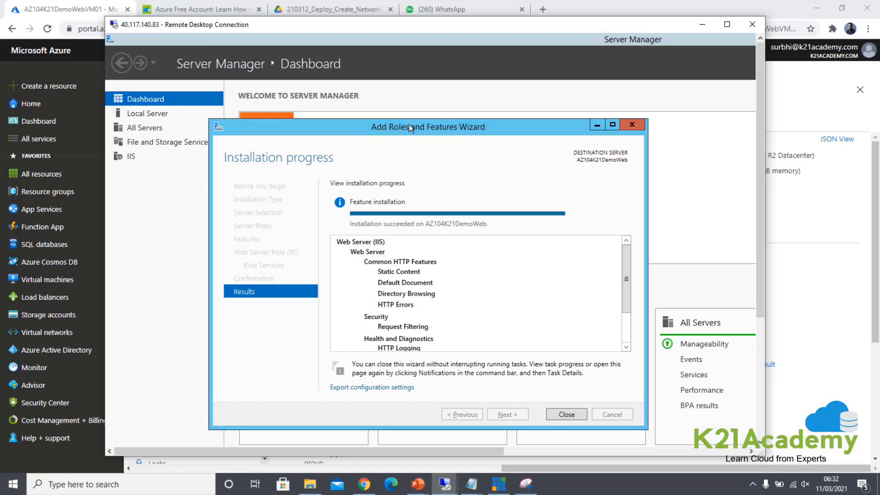
{"action": "left_click", "coordinate": [566, 414]}
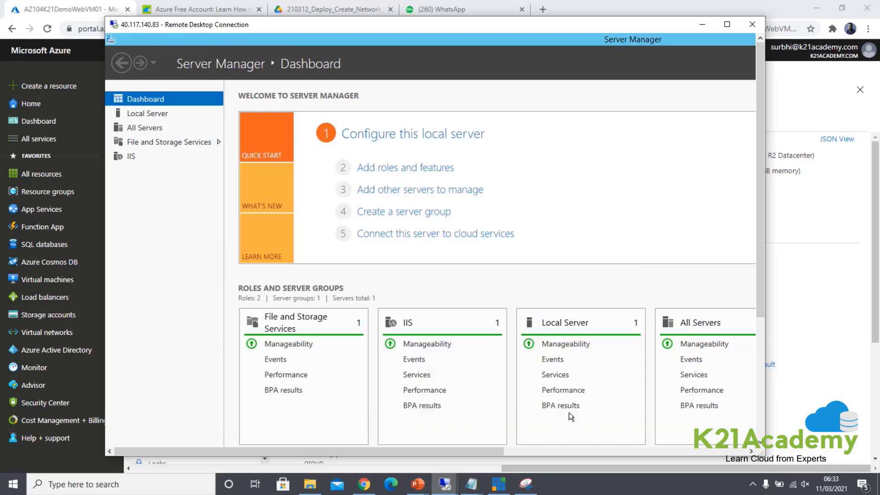
{"action": "left_click", "coordinate": [708, 26]}
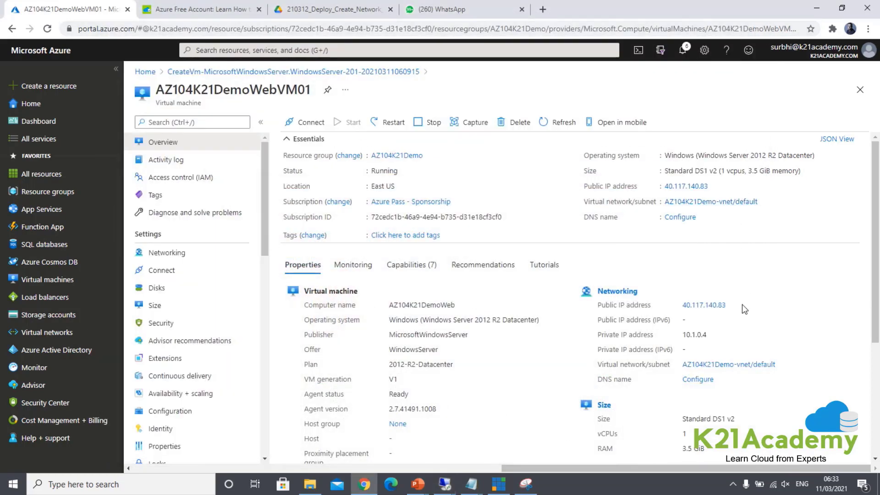
{"action": "left_click_drag", "start_coordinate": [742, 304], "coordinate": [685, 303]}
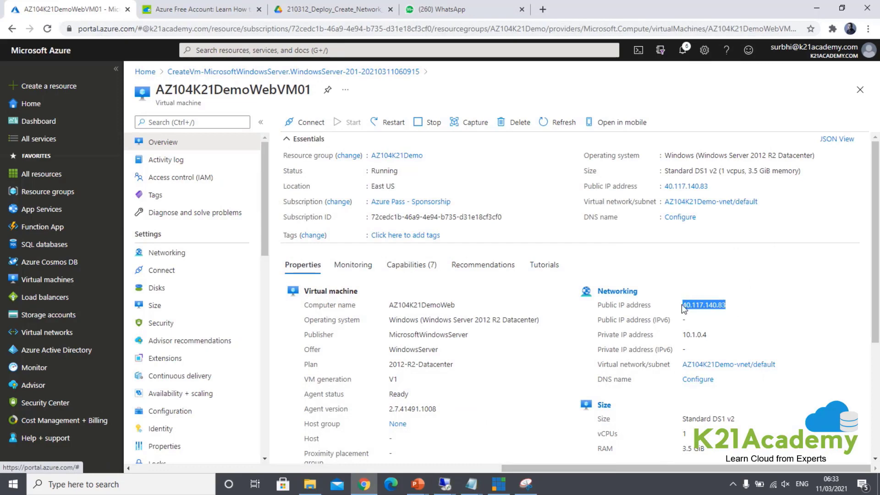
{"action": "left_click", "coordinate": [542, 9]}
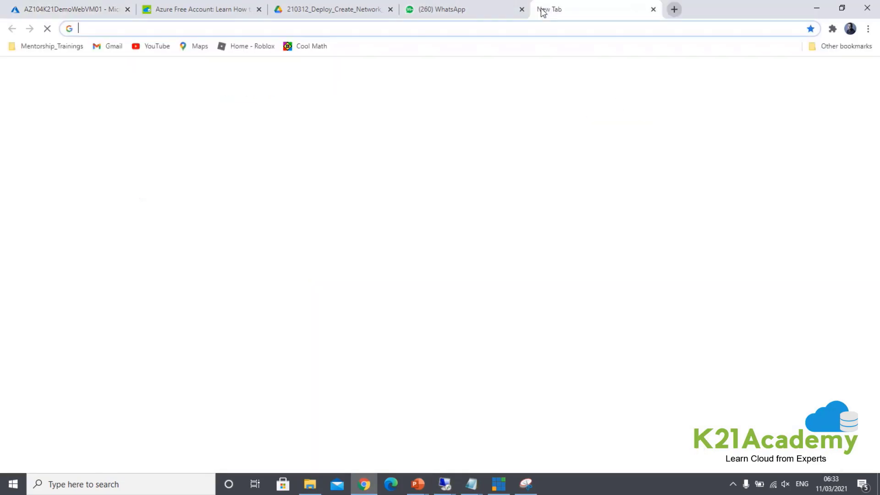
{"action": "type", "text": "http"}
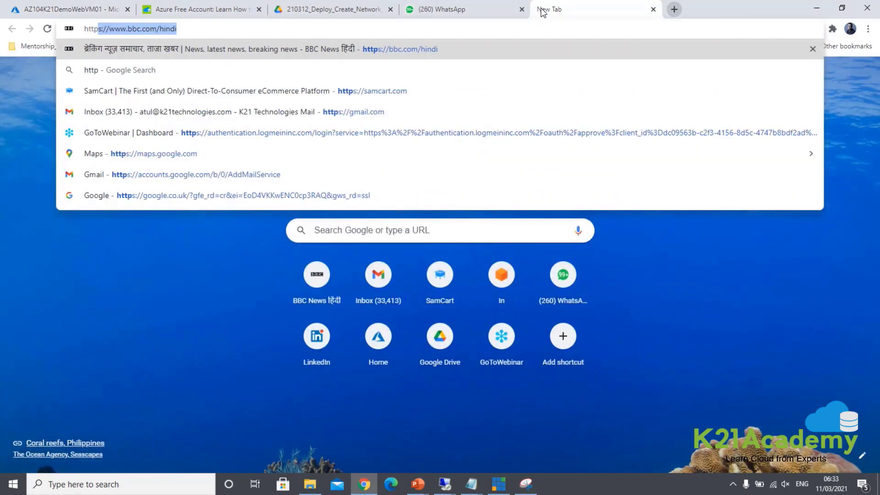
{"action": "type", "text": "://40.117.140.83"}
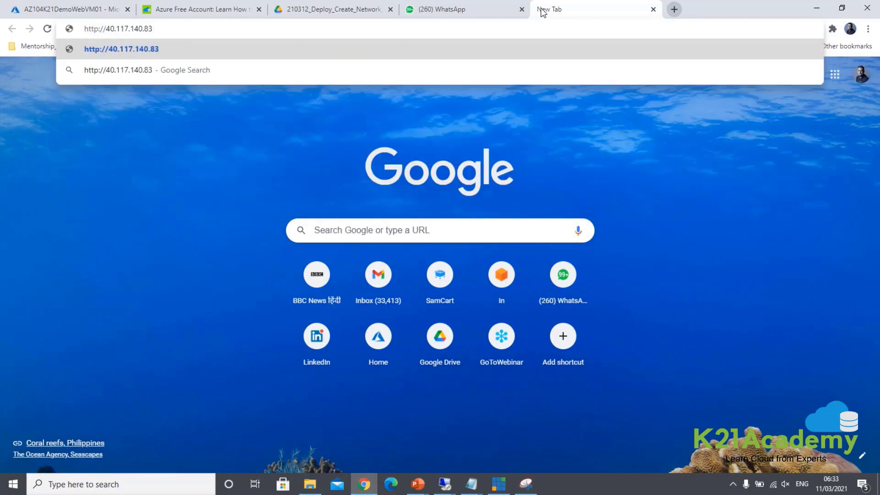
{"action": "key", "text": "Return"}
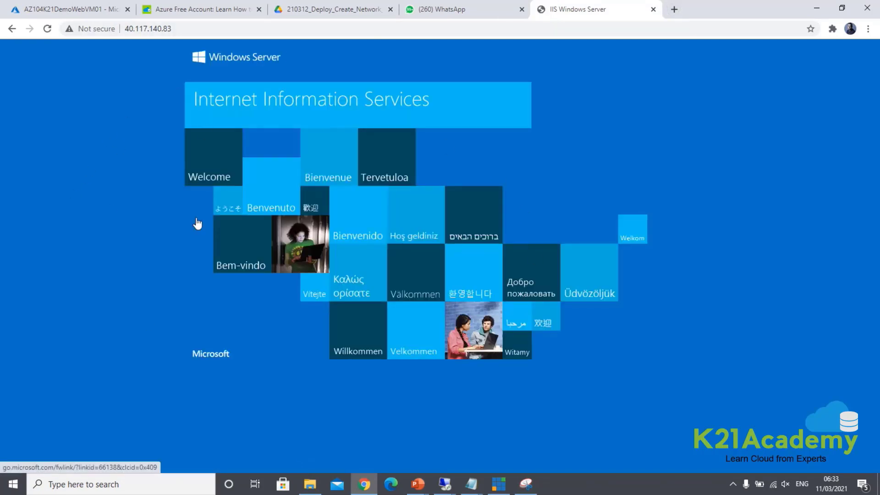
Step: Check the IIS welcome page, then return to the Azure VM overview
{"action": "left_click", "coordinate": [95, 10]}
{"action": "left_click", "coordinate": [597, 8]}
{"action": "left_click", "coordinate": [67, 10]}
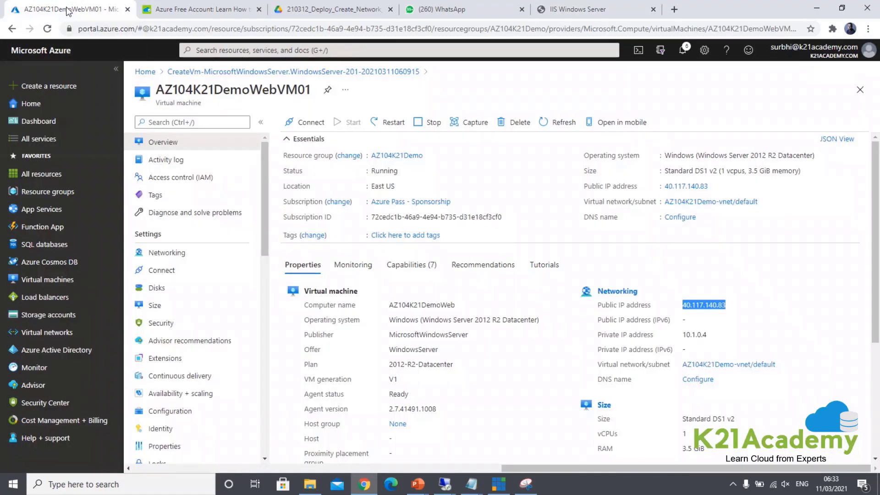